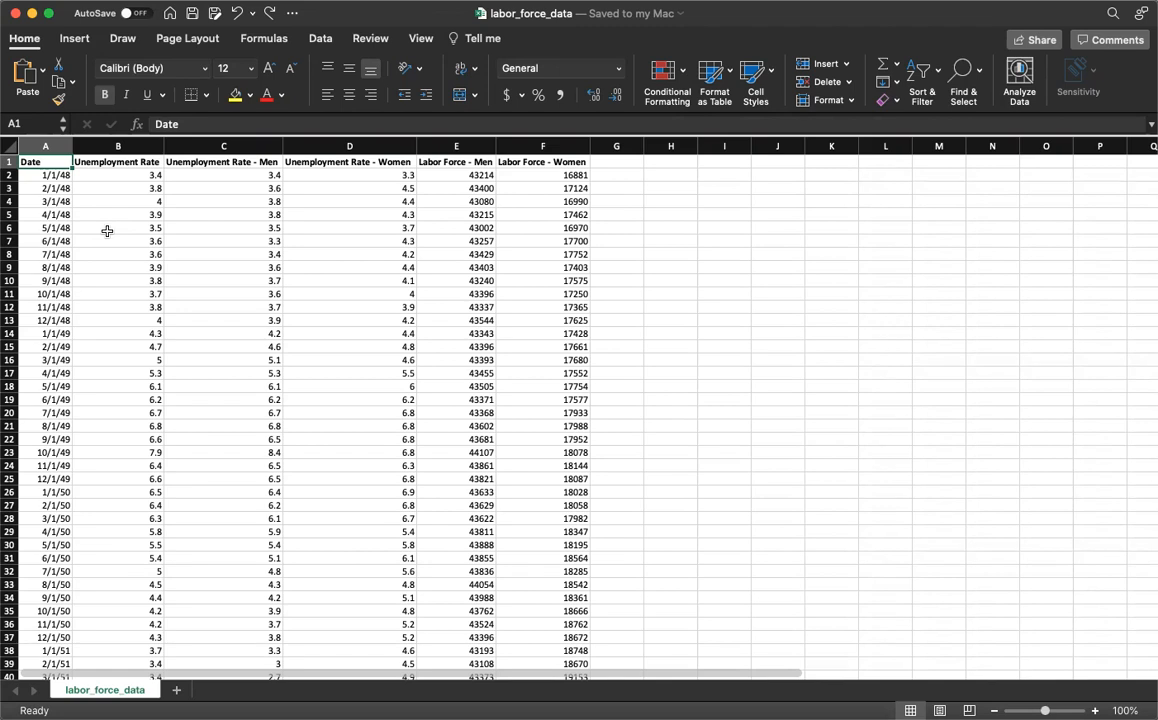
Step: Select the whole data table with its headers, A1:F892, and sort it by date from newest to oldest
key(super+shift+Right)
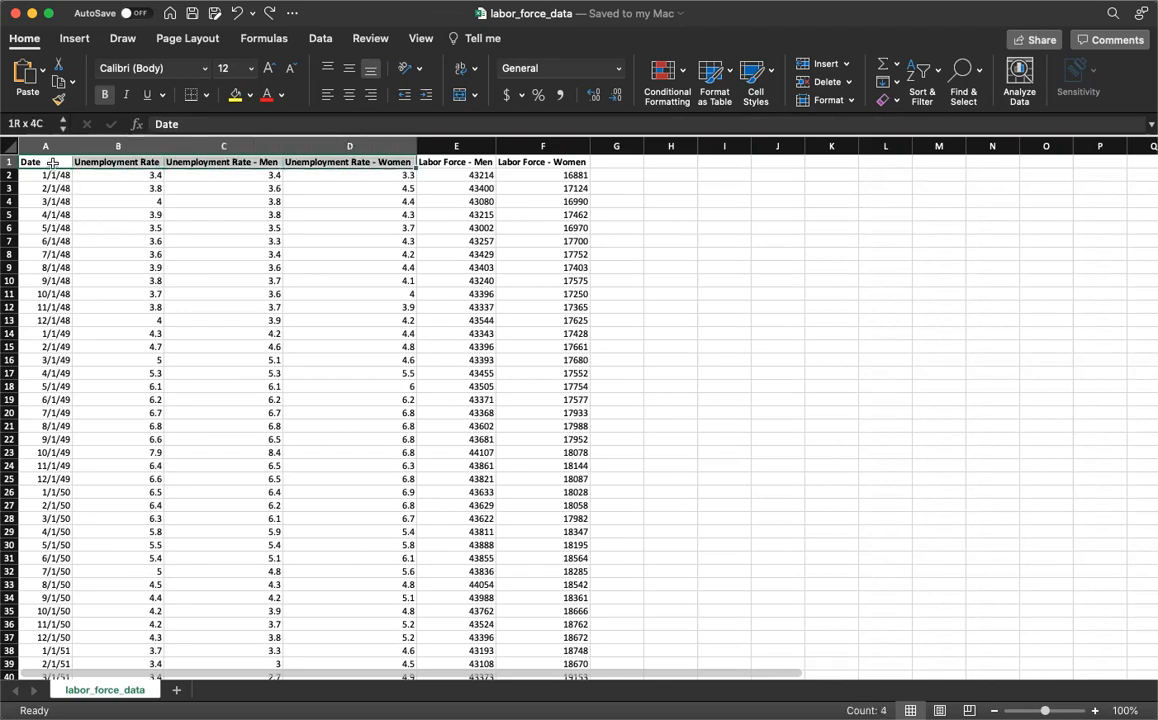
key(super+shift+Down)
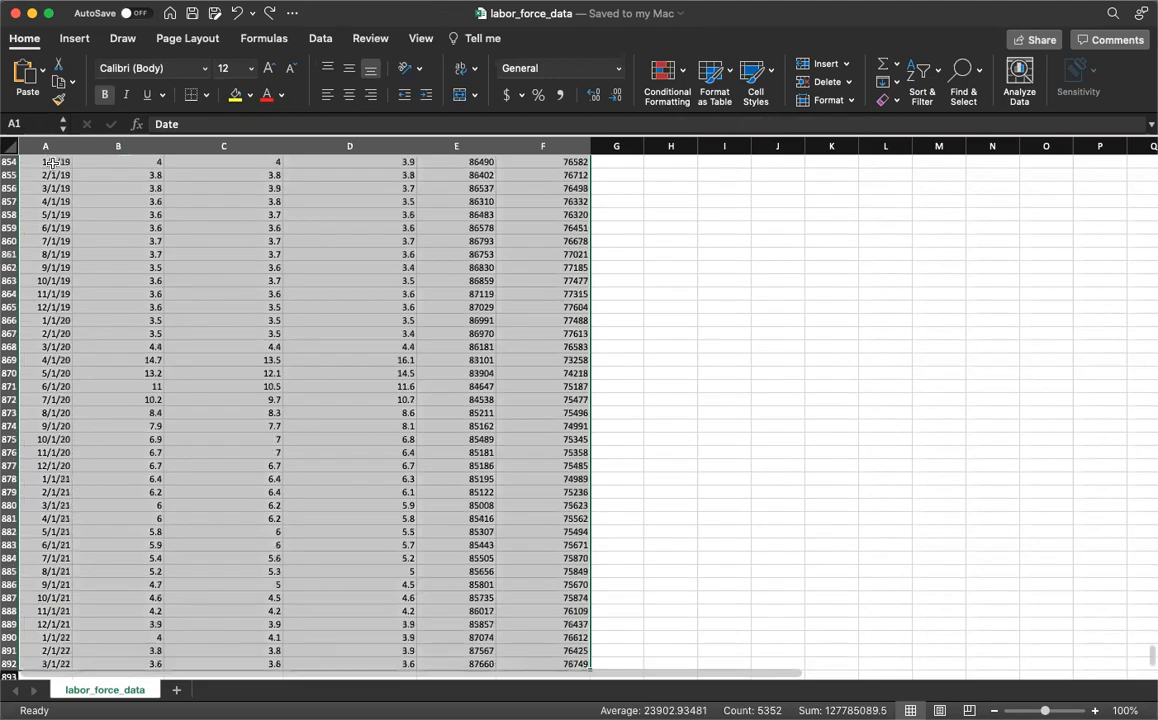
scroll(117, 286, up, 20)
scroll(117, 286, up, 20)
right_click(171, 279)
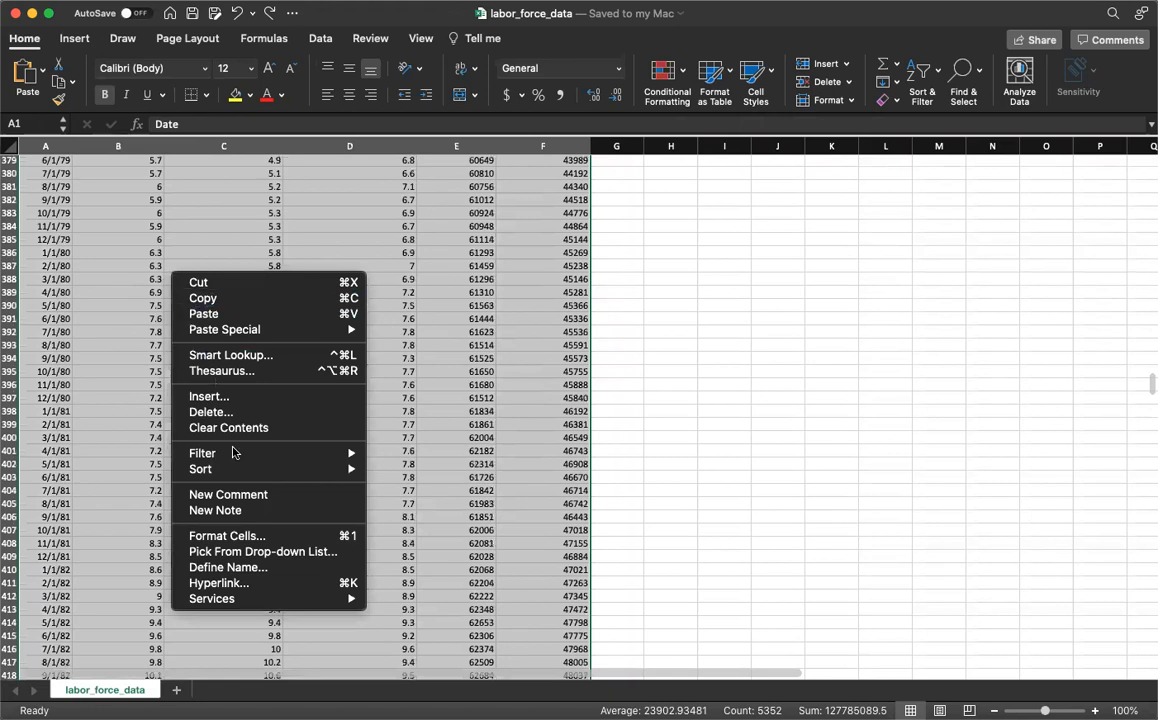
mouse_move(249, 479)
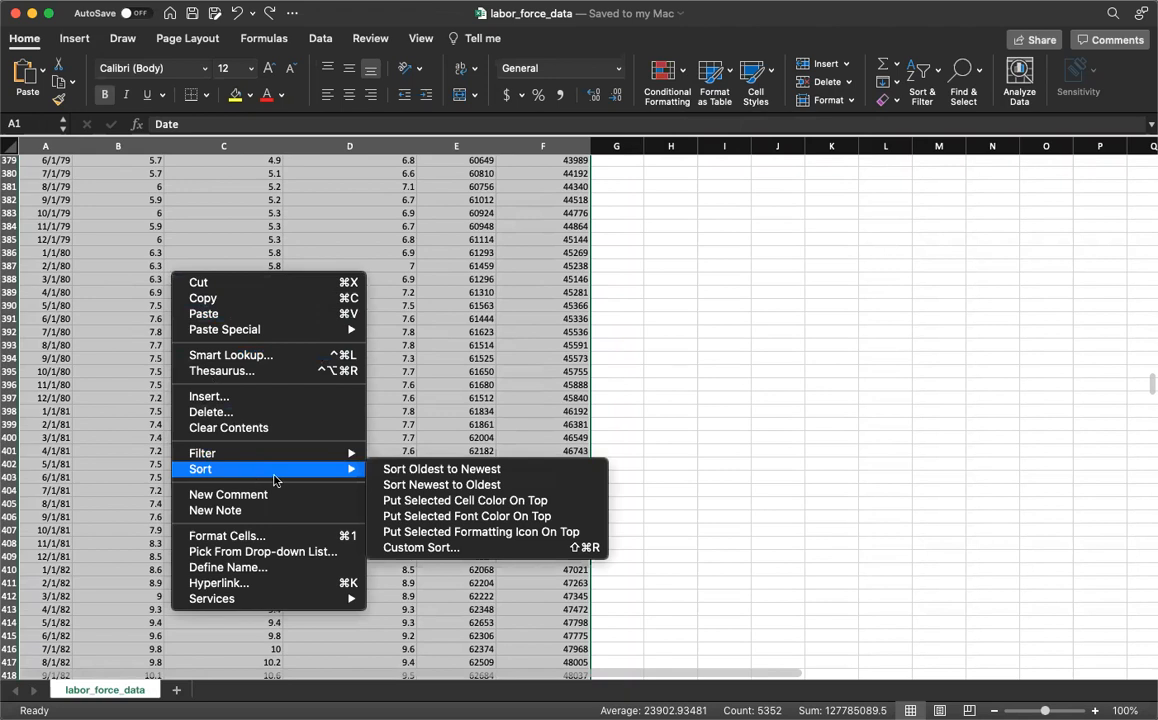
click(455, 485)
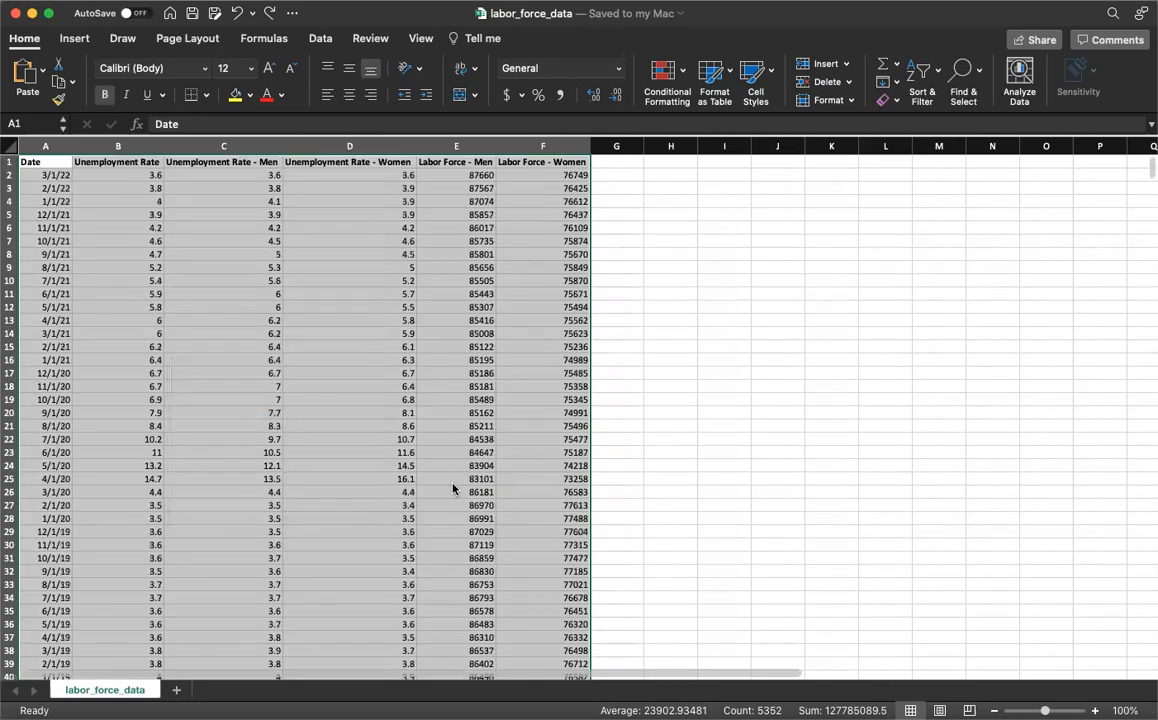
click(50, 174)
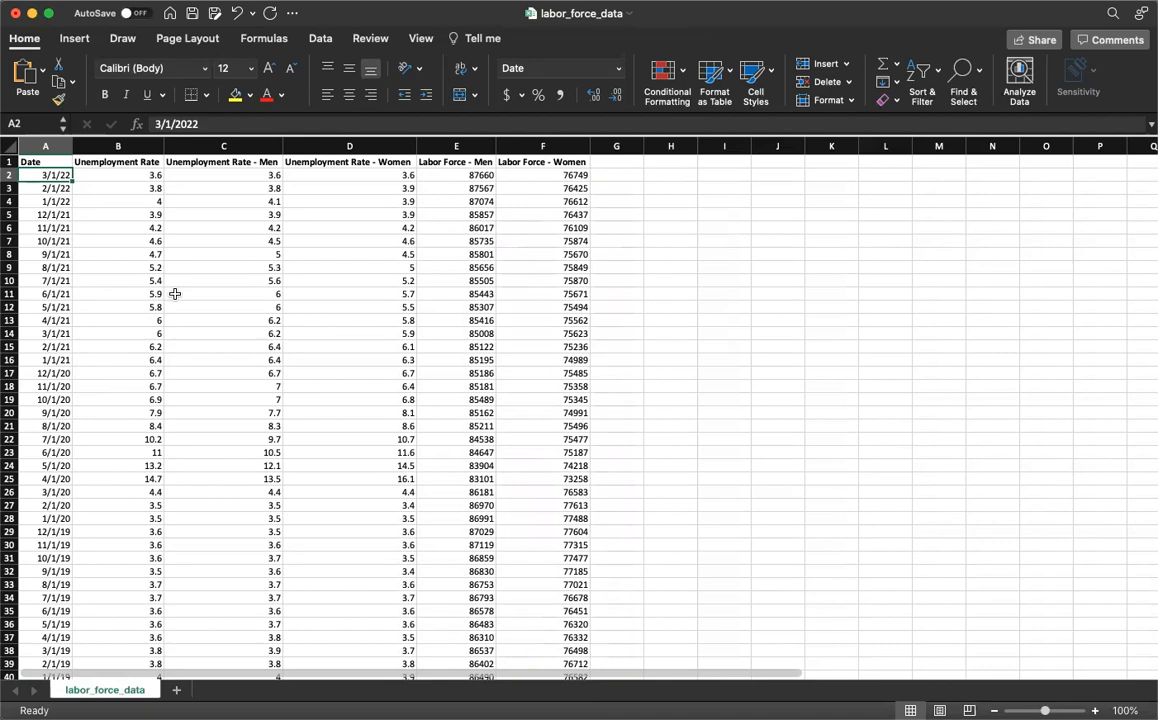
Step: Select the whole table A1:F892 including the header row and open a custom sort for it
click(52, 163)
key(shift+Right)
key(shift+Right)
key(shift+Right)
key(shift+Right)
key(shift+Right)
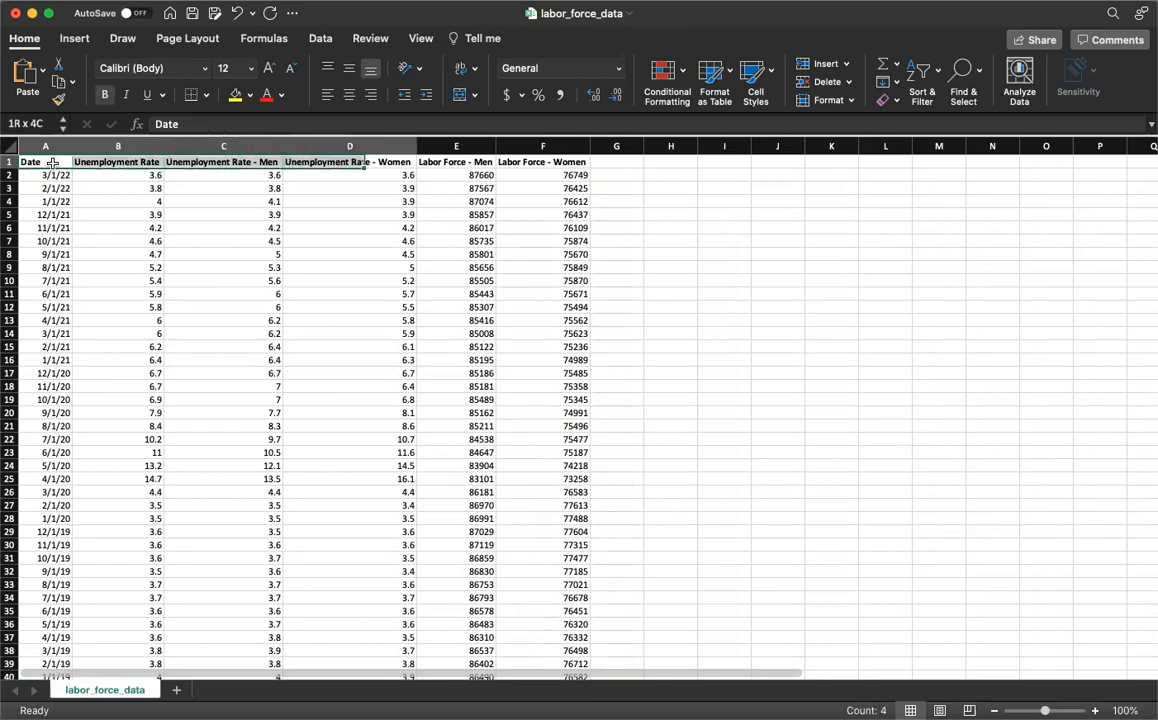
key(super+shift+Down)
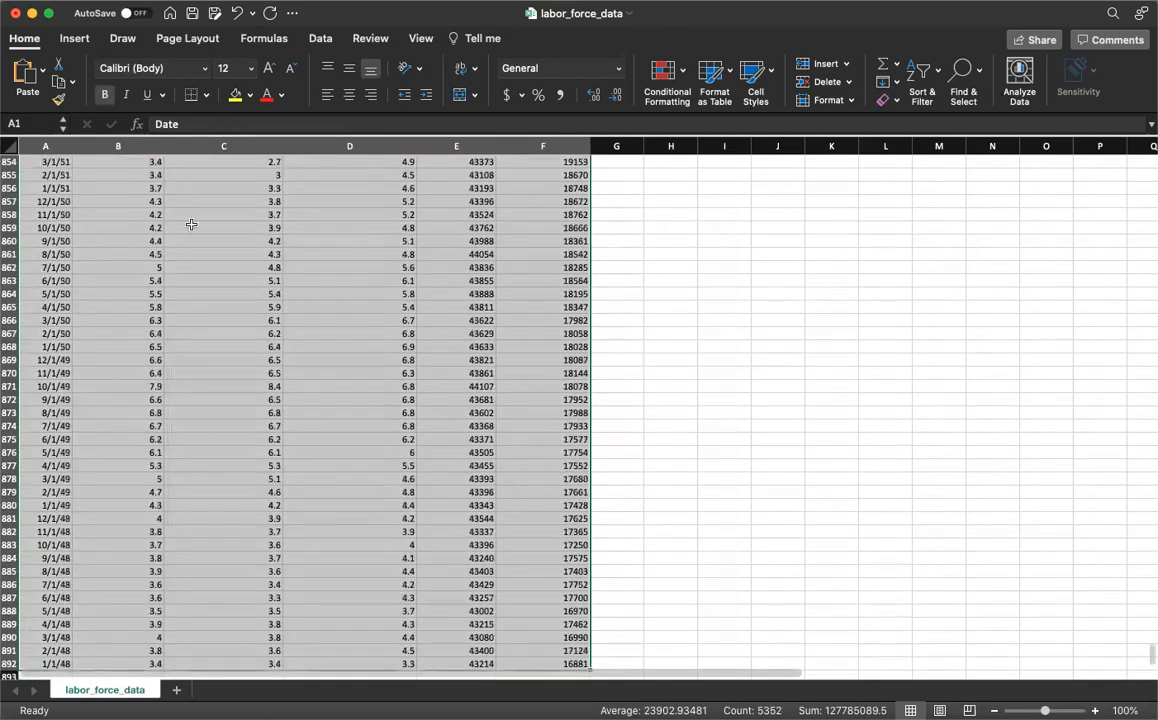
right_click(191, 224)
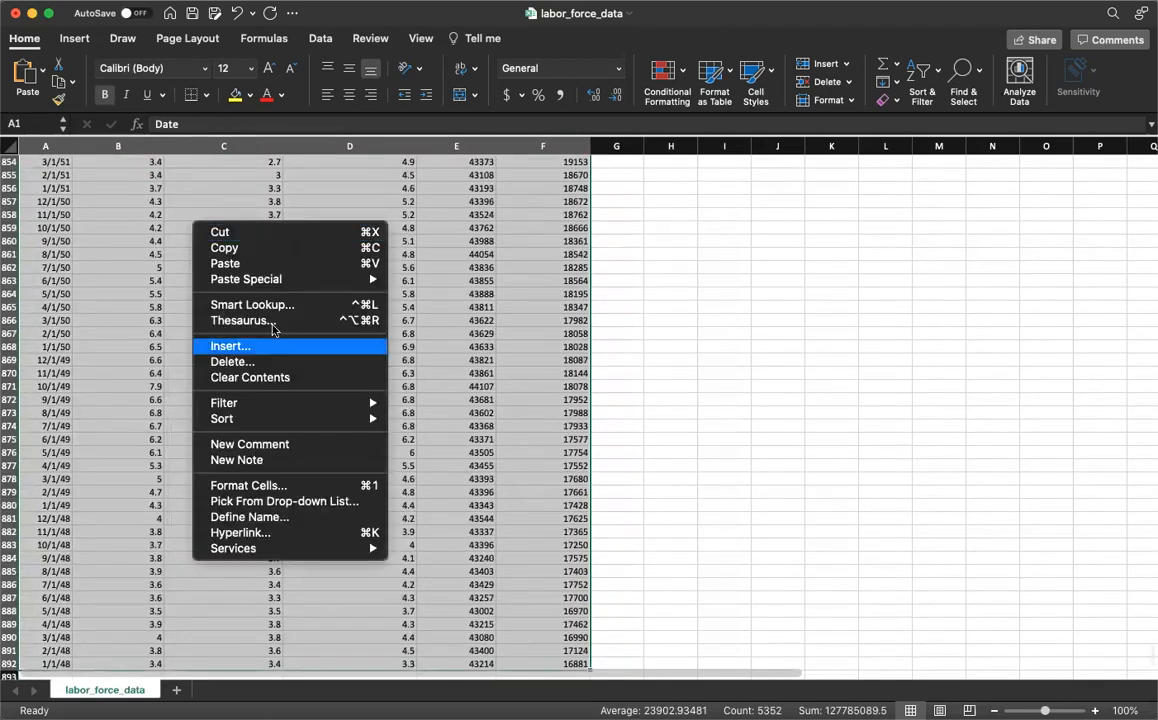
mouse_move(284, 419)
click(442, 497)
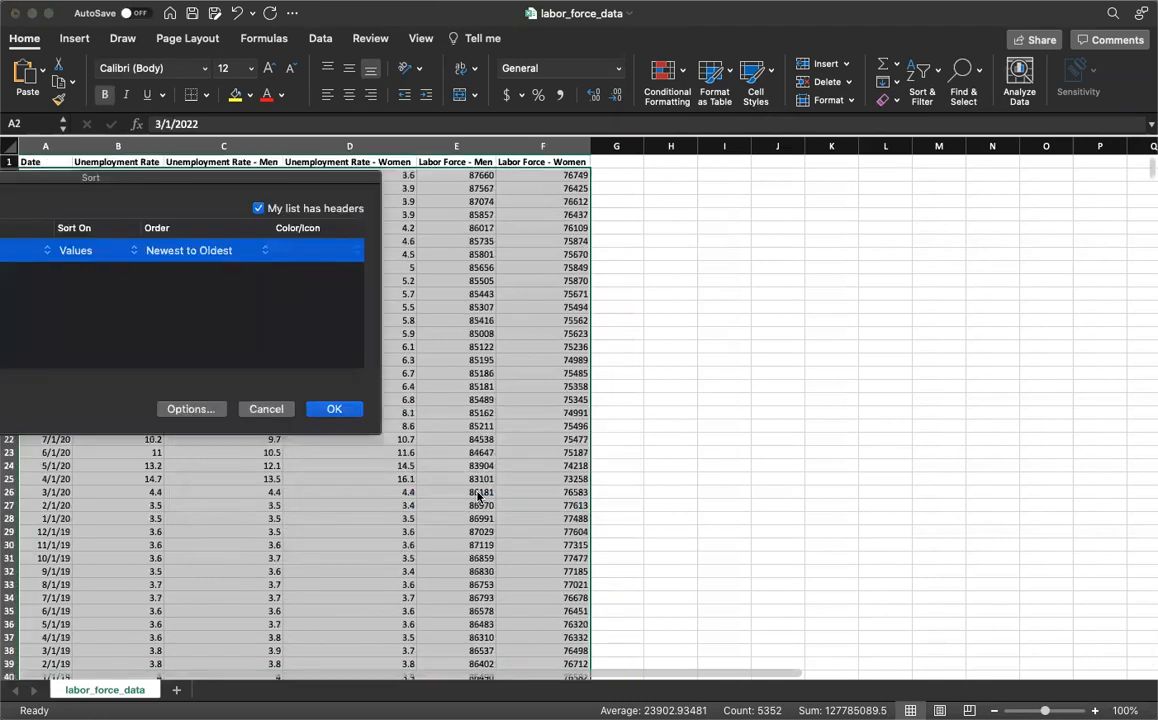
drag(225, 178, 835, 220)
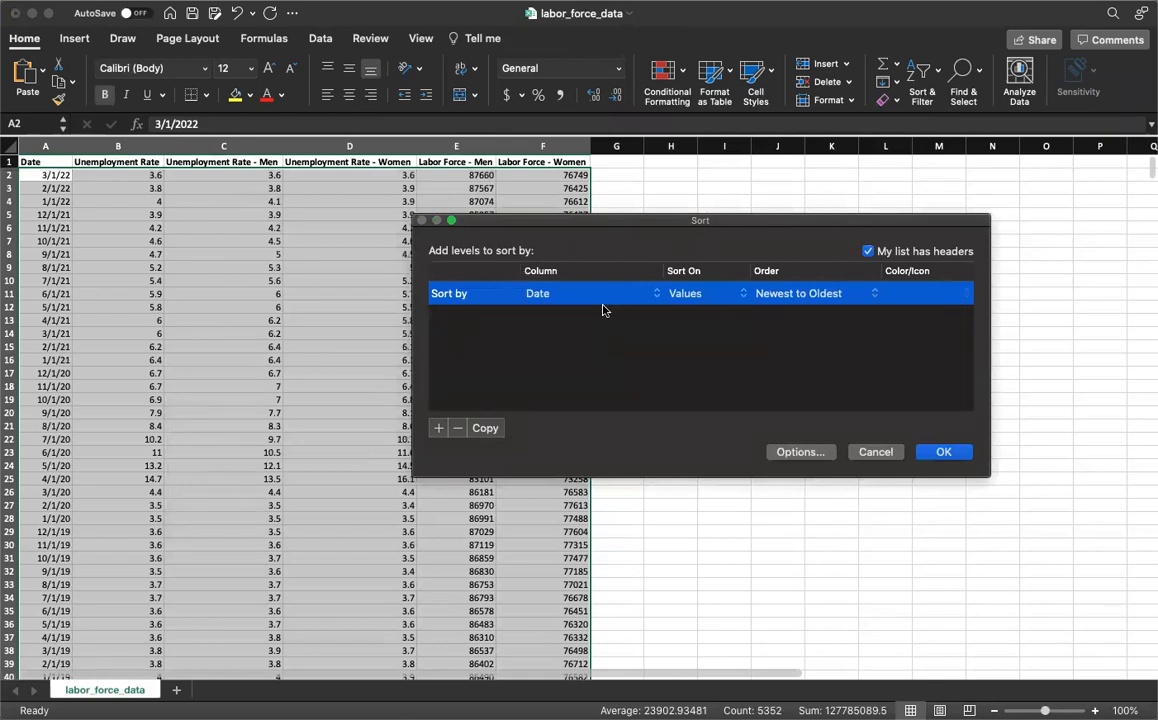
Step: Toggle the sort's "My list has headers" option off and on again to compare how the sort column is named
click(868, 252)
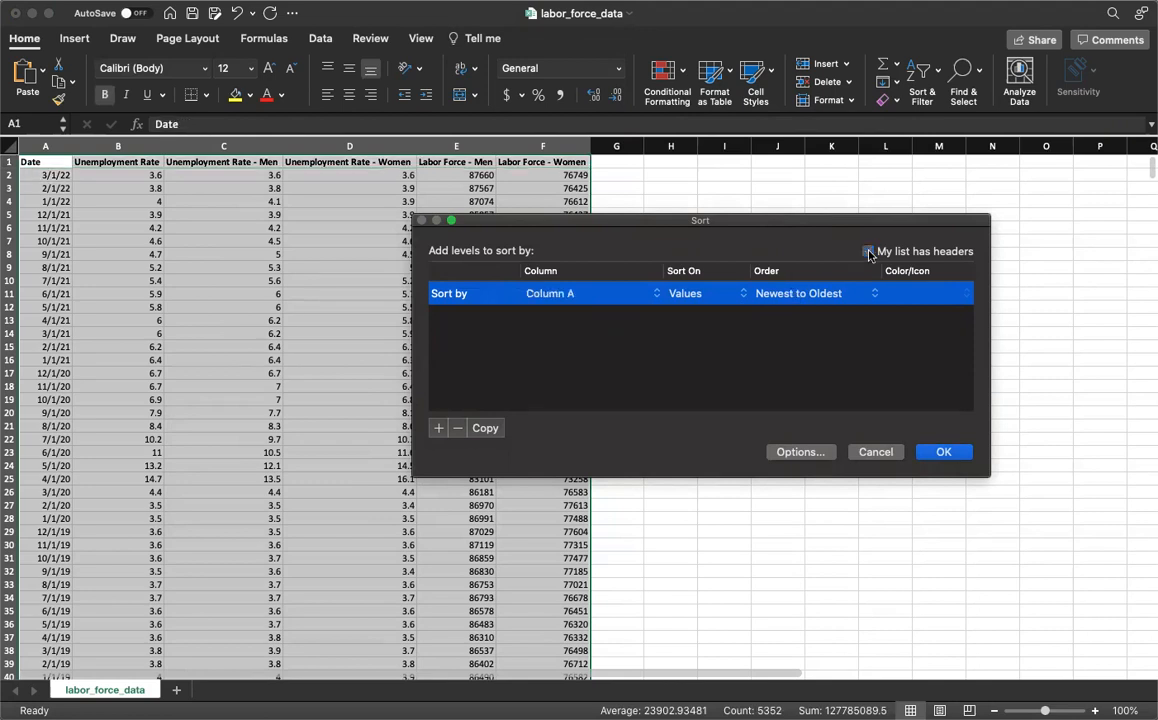
click(868, 252)
click(868, 252)
click(868, 252)
click(868, 252)
click(868, 252)
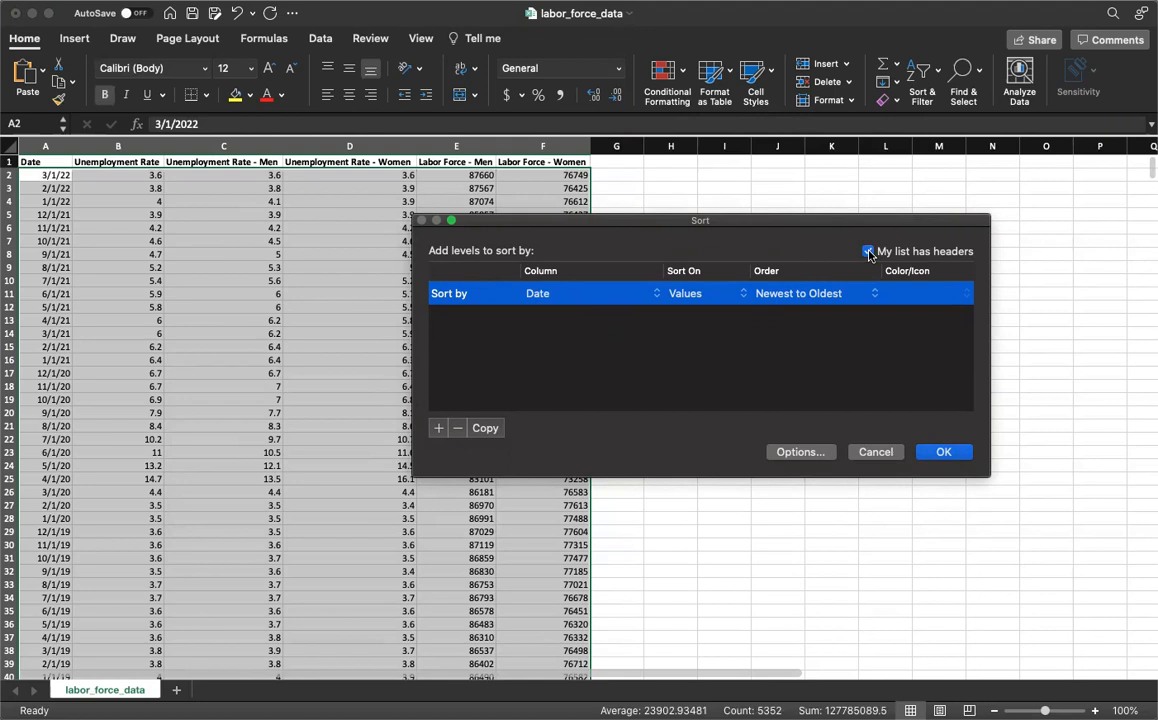
Step: Keep Date as the sort column, set the order to Oldest to Newest, and apply the sort
click(610, 293)
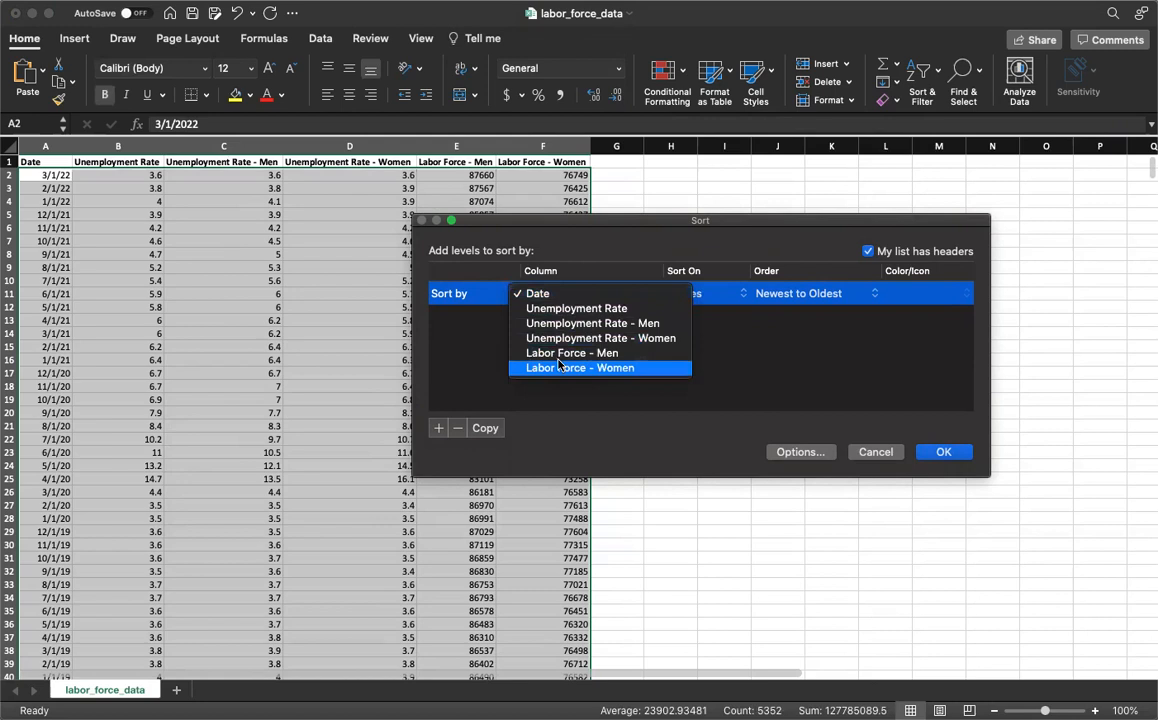
click(544, 297)
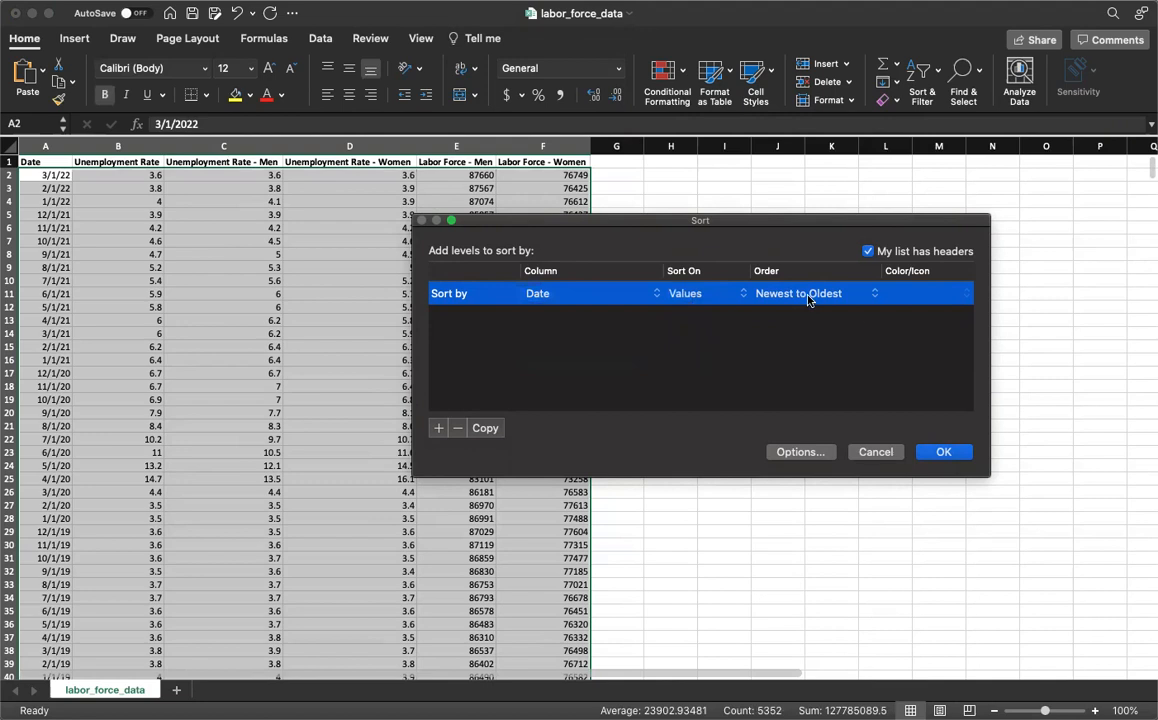
click(810, 298)
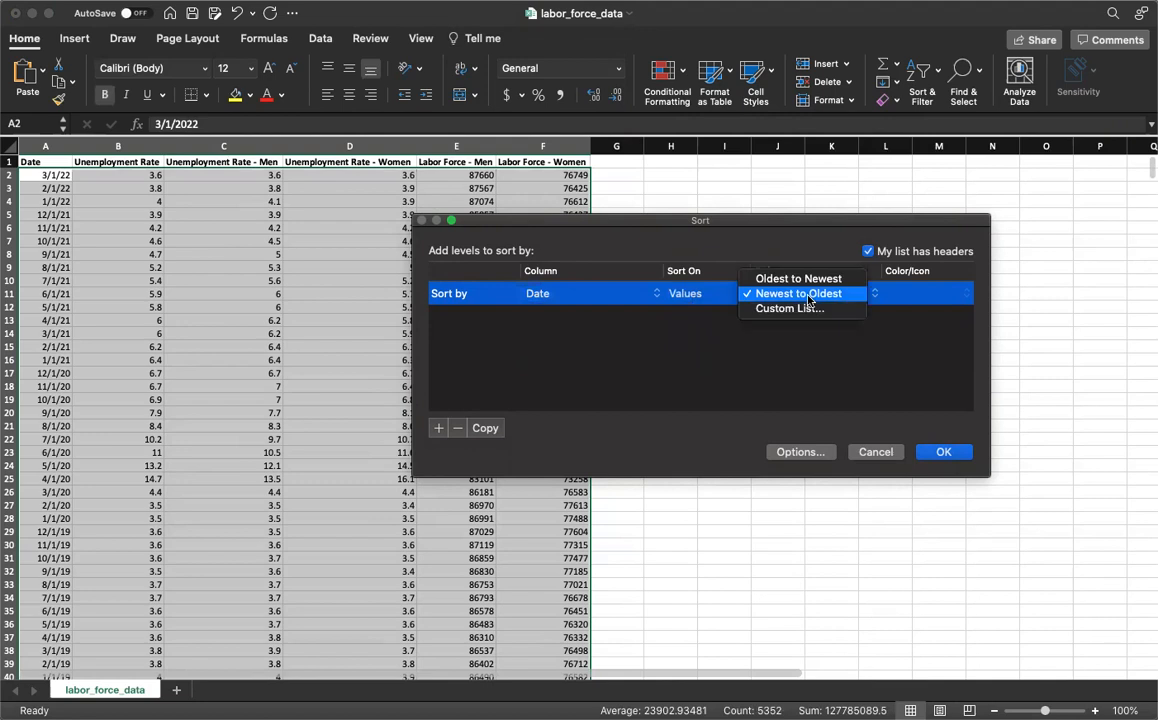
click(798, 279)
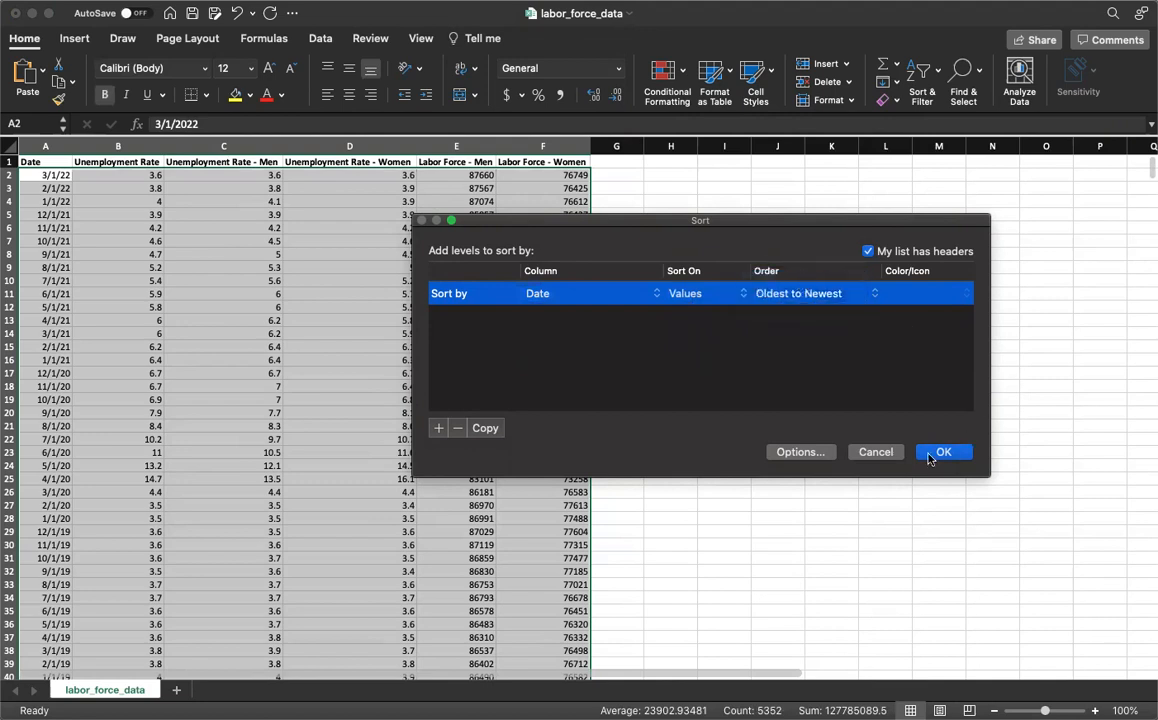
click(929, 457)
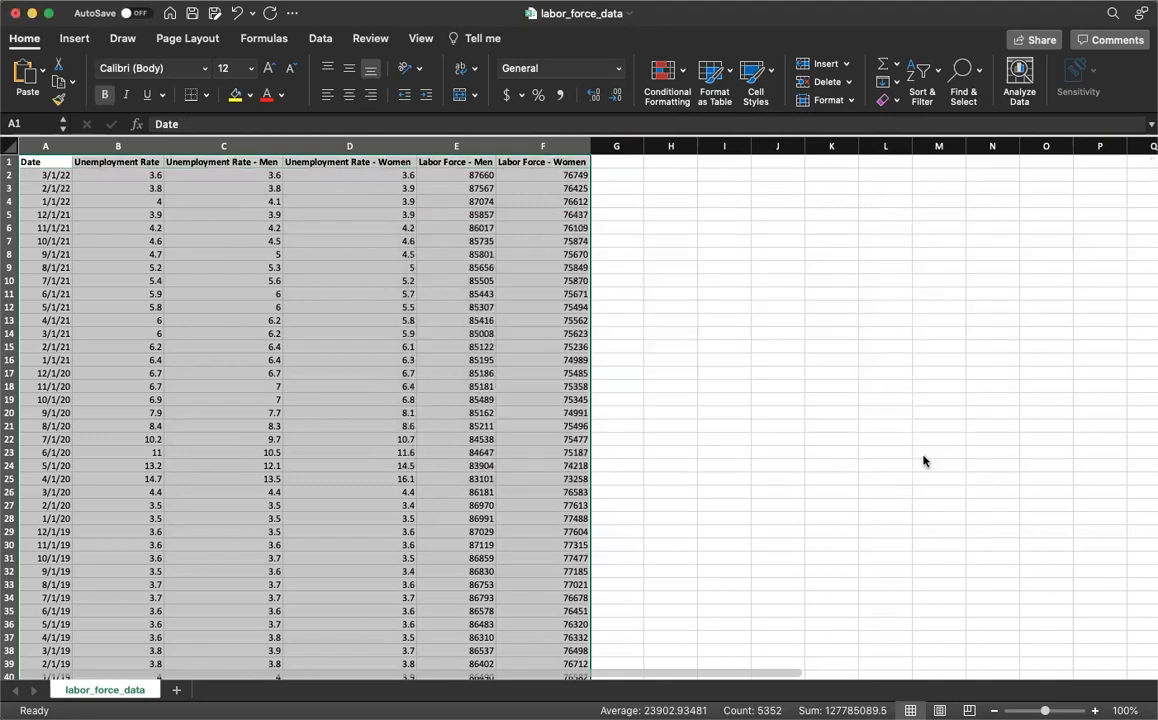
Step: Reapply the custom sort with the Oldest to Newest order and deselect the table
right_click(277, 249)
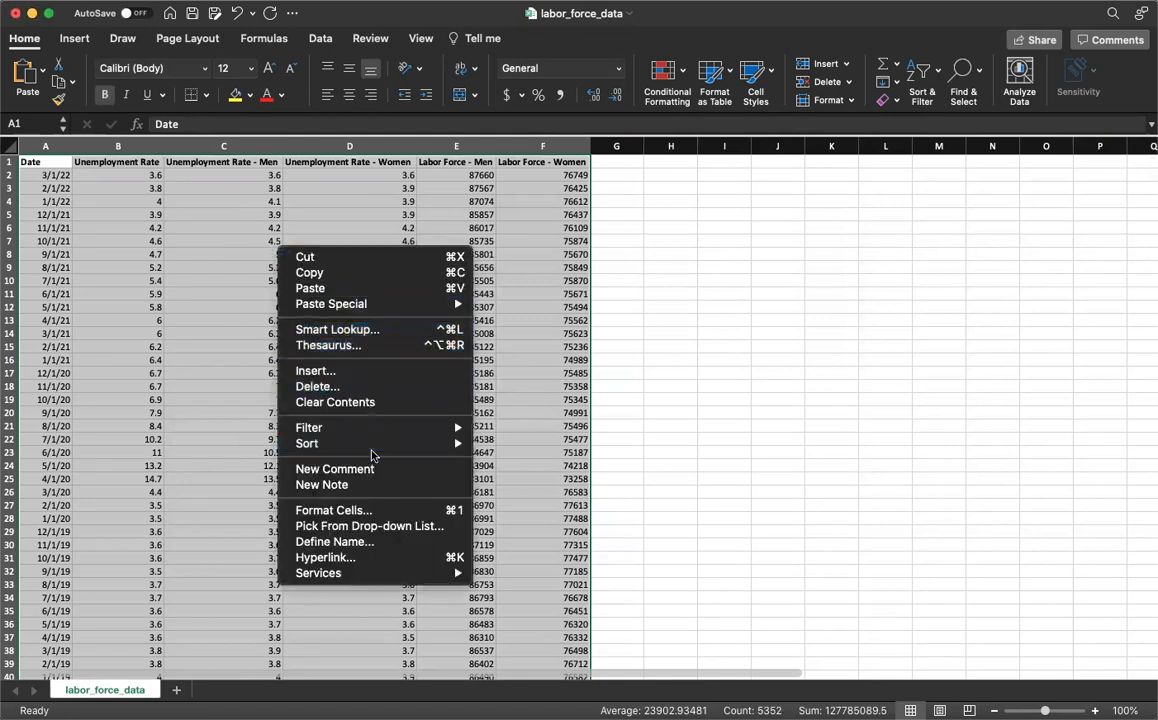
mouse_move(371, 448)
click(600, 522)
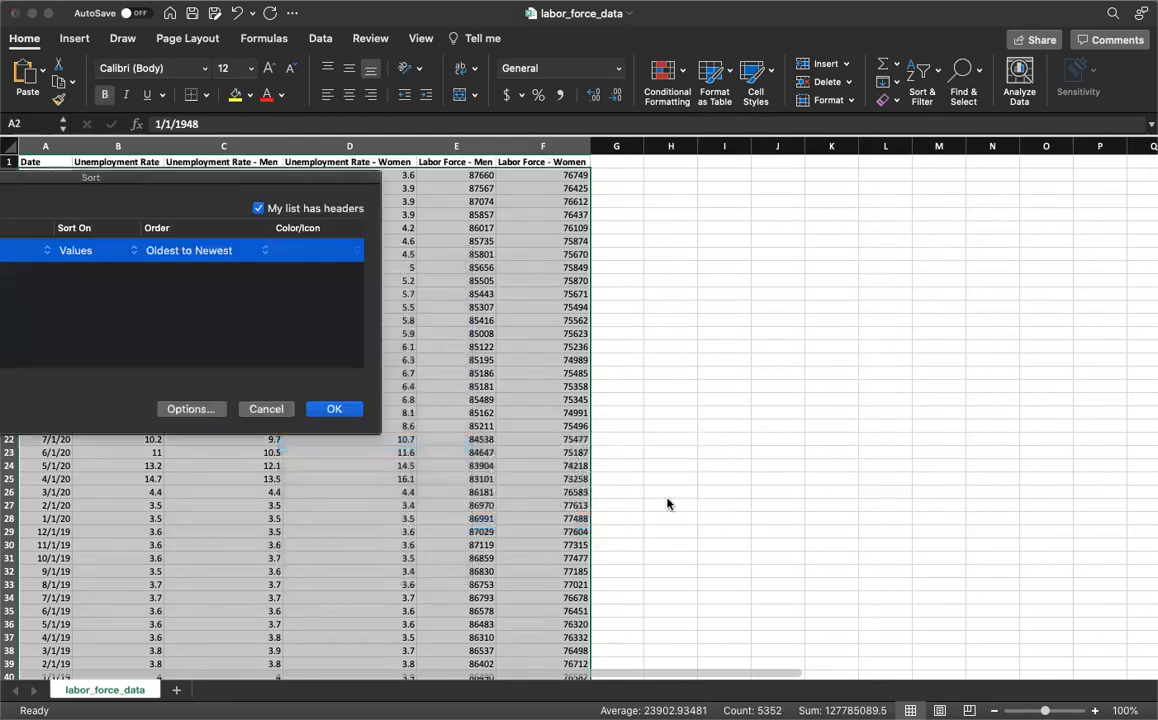
click(334, 409)
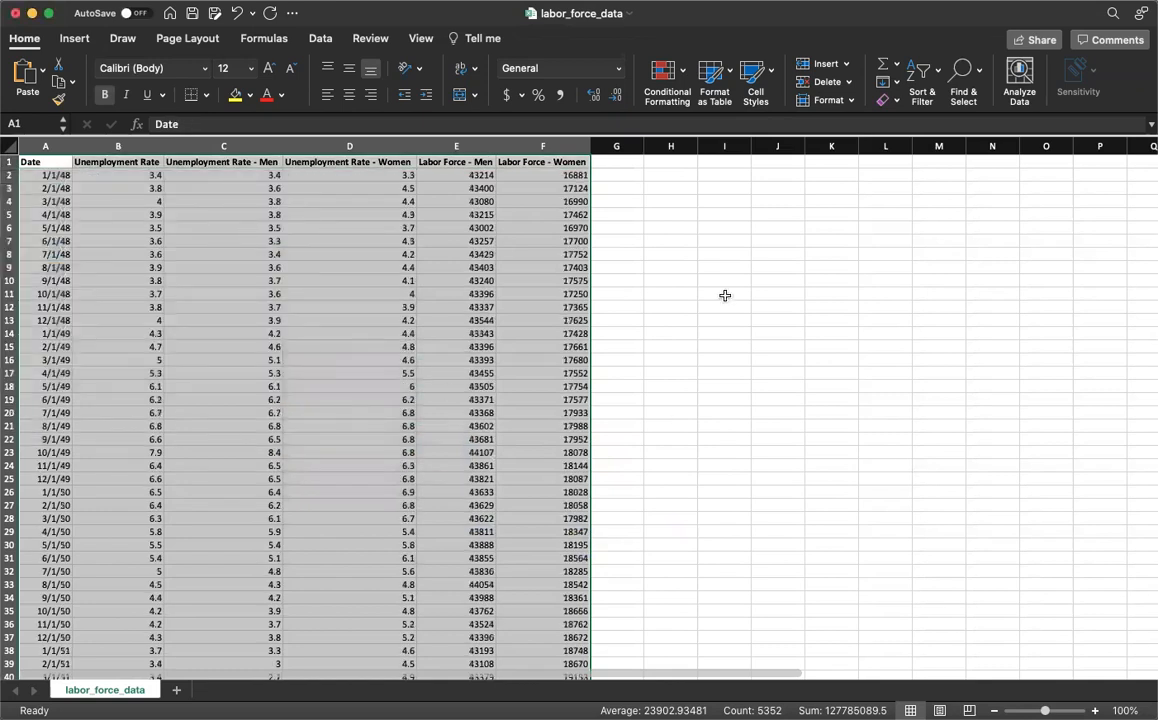
click(399, 316)
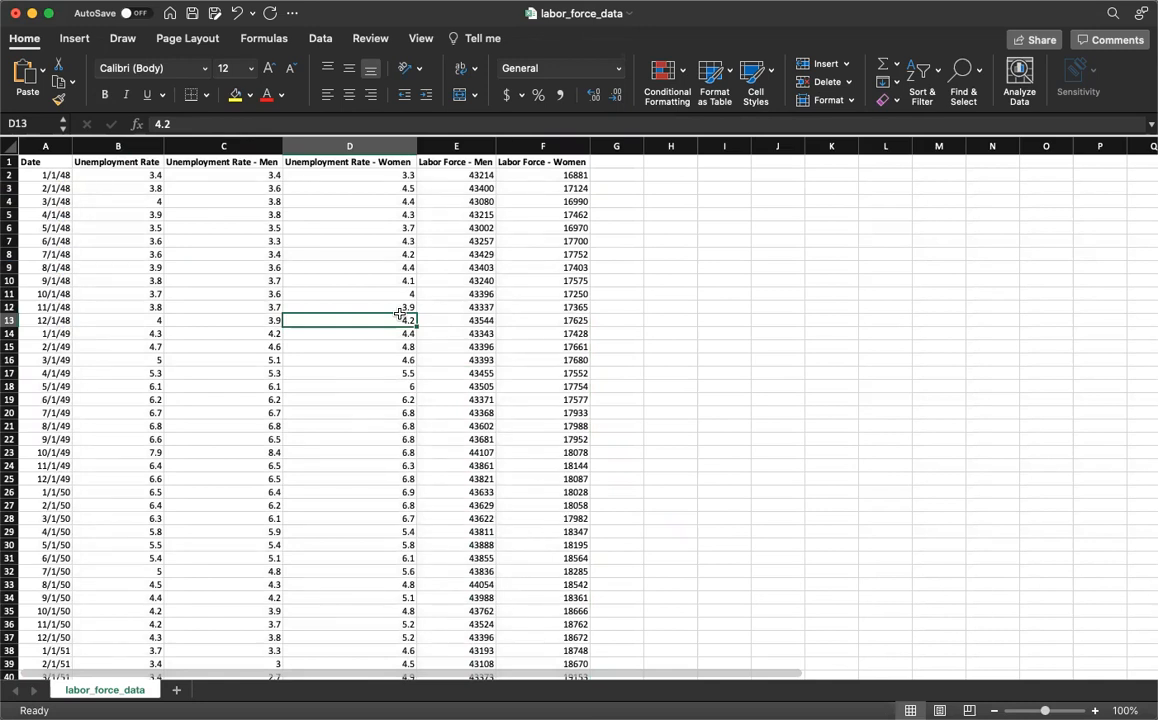
Step: Select the whole table A1:F892 and custom-sort it by Unemployment Rate values, Largest to Smallest, treating the first row as headers
click(57, 166)
key(shift+Right)
key(shift+Right)
key(shift+Right)
key(shift+Right)
key(shift+Right)
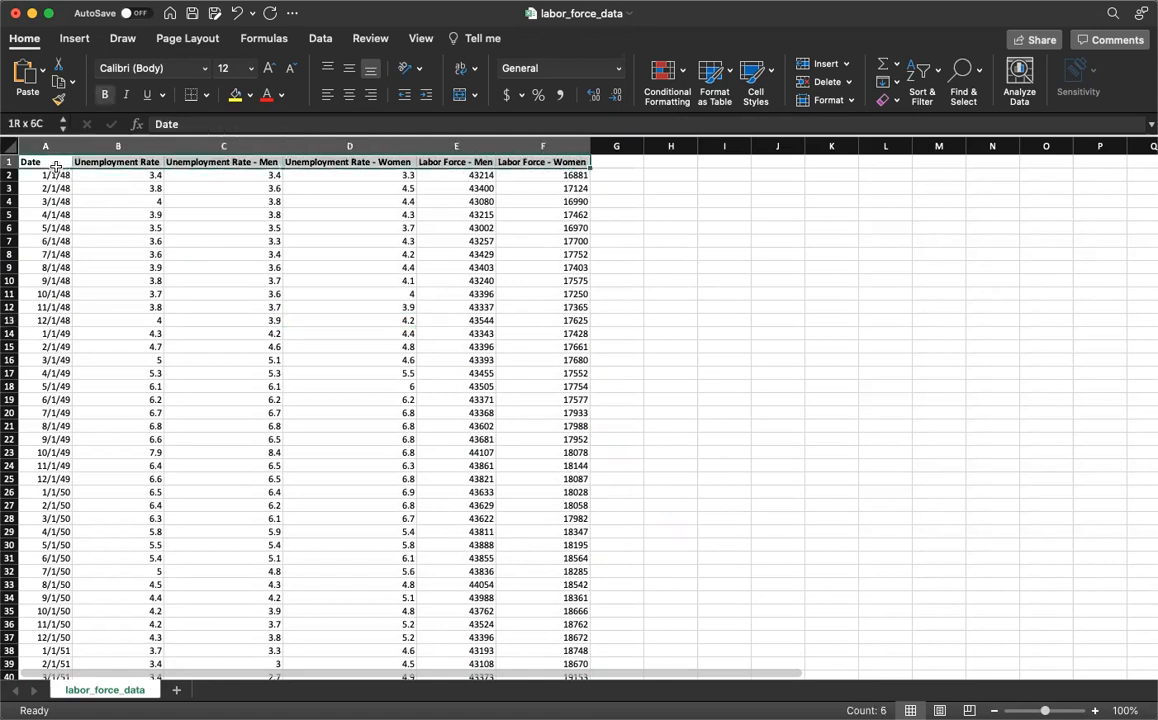
key(super+shift+Down)
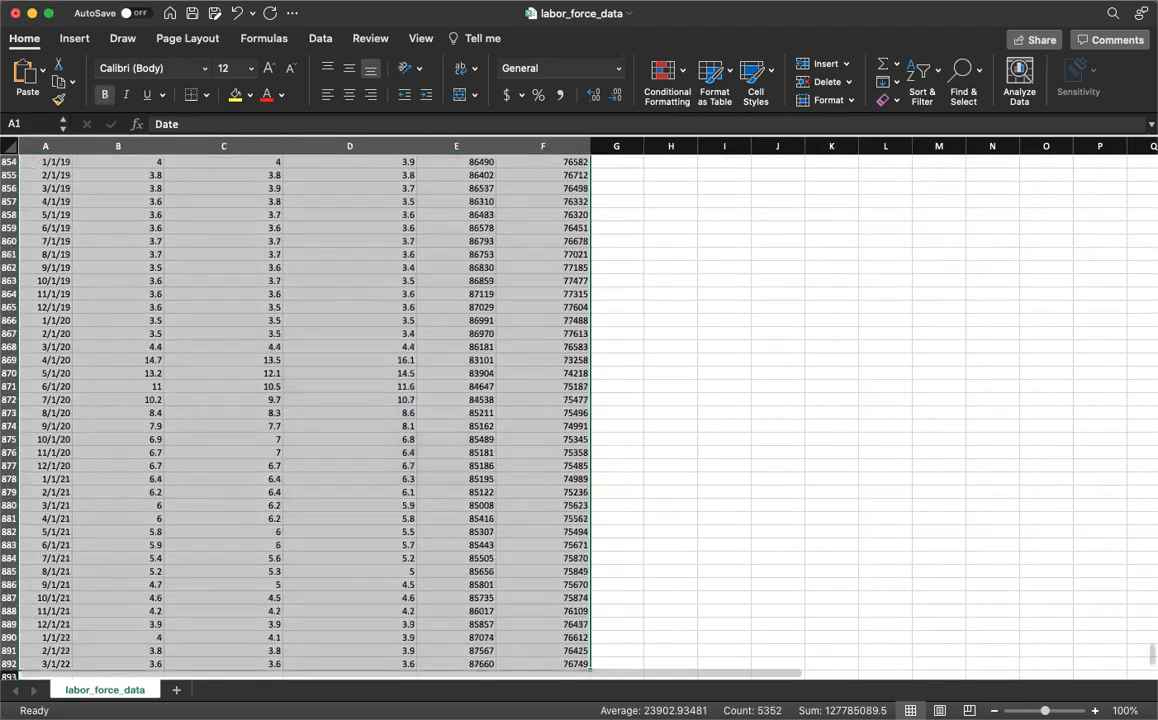
right_click(222, 250)
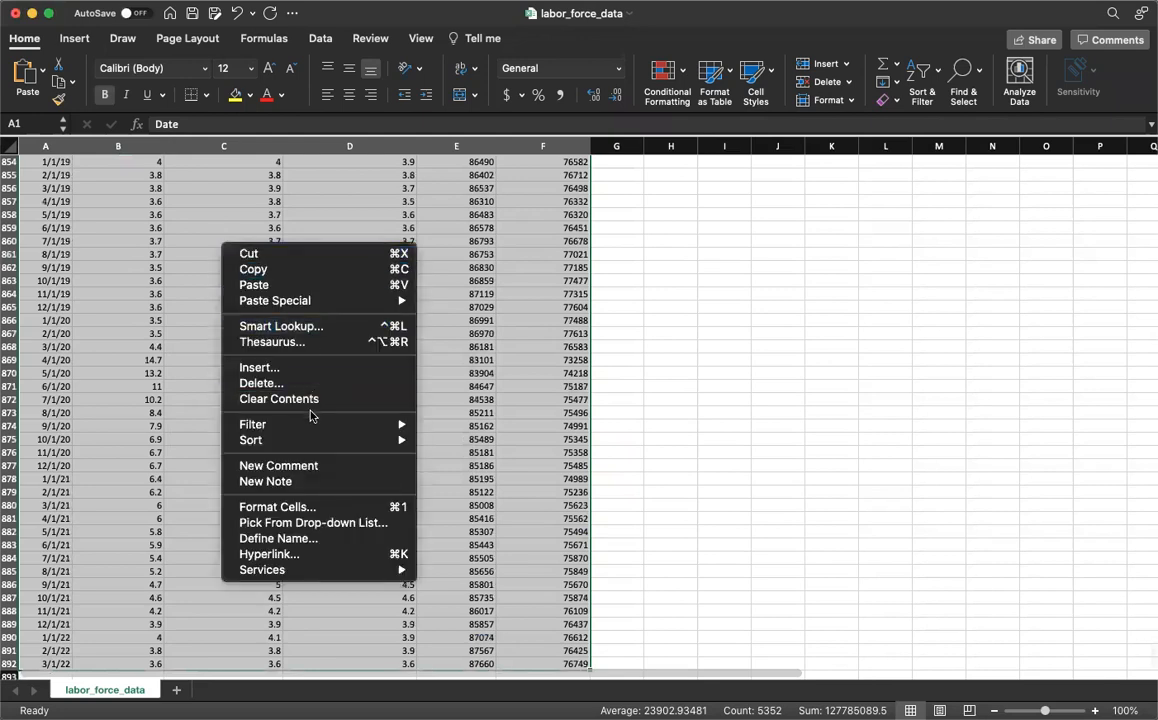
mouse_move(308, 442)
click(462, 518)
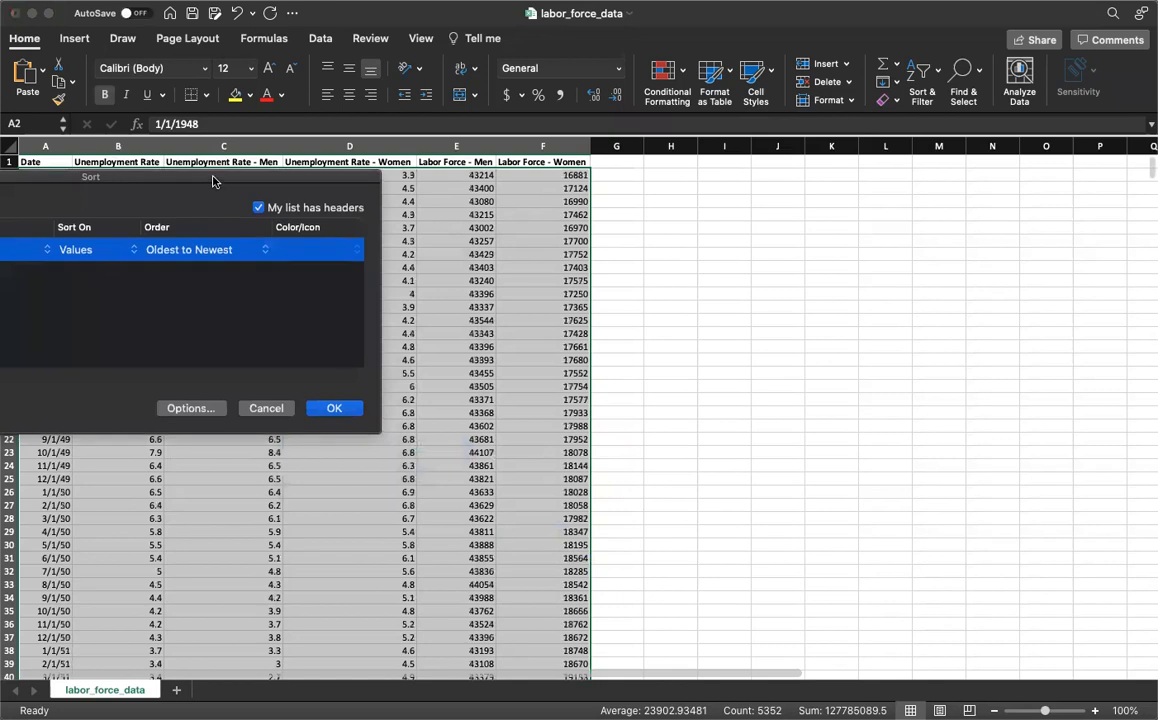
click(445, 312)
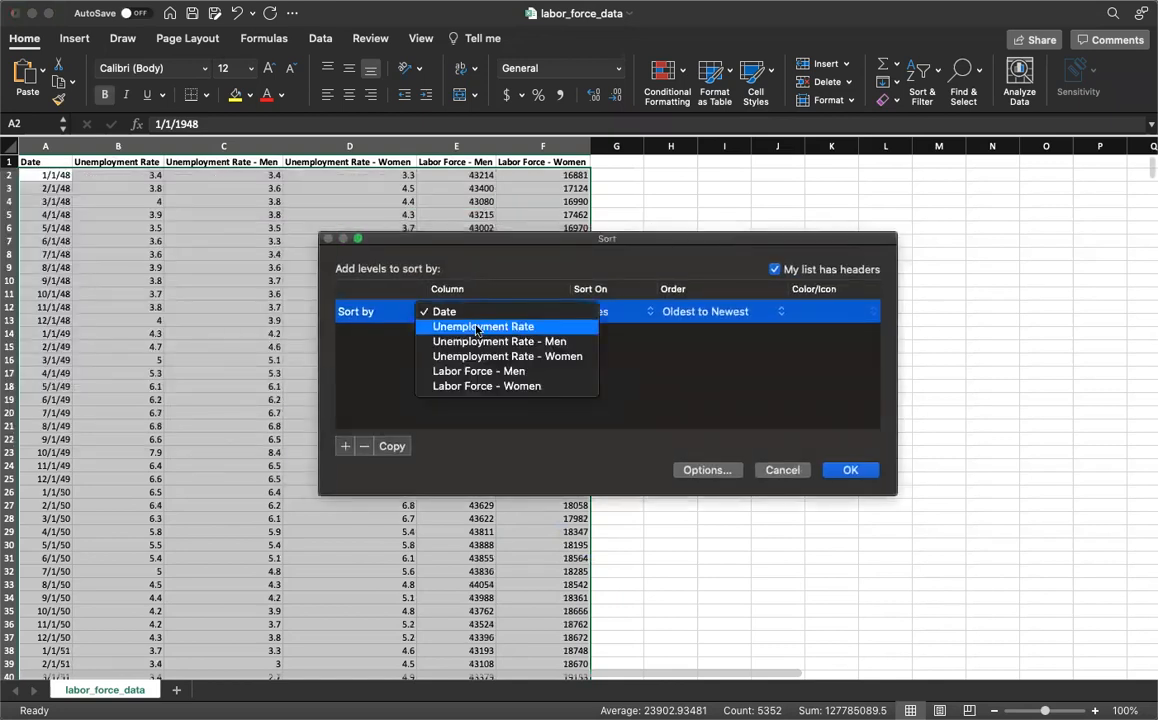
click(500, 326)
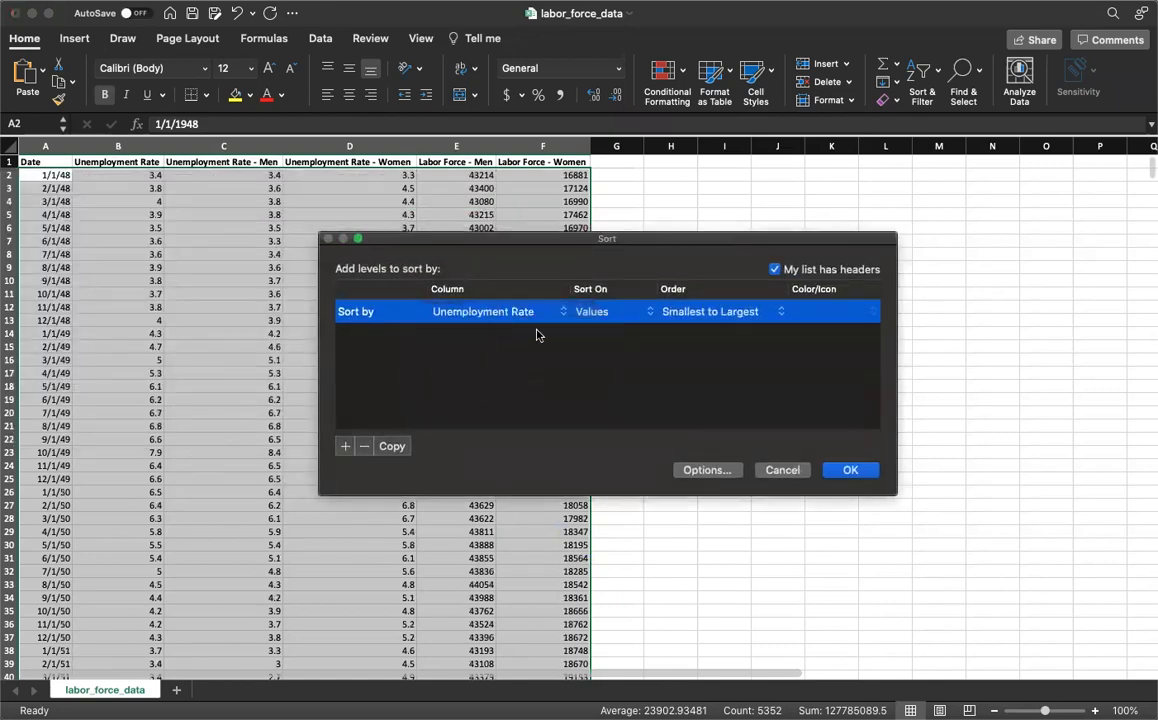
click(681, 314)
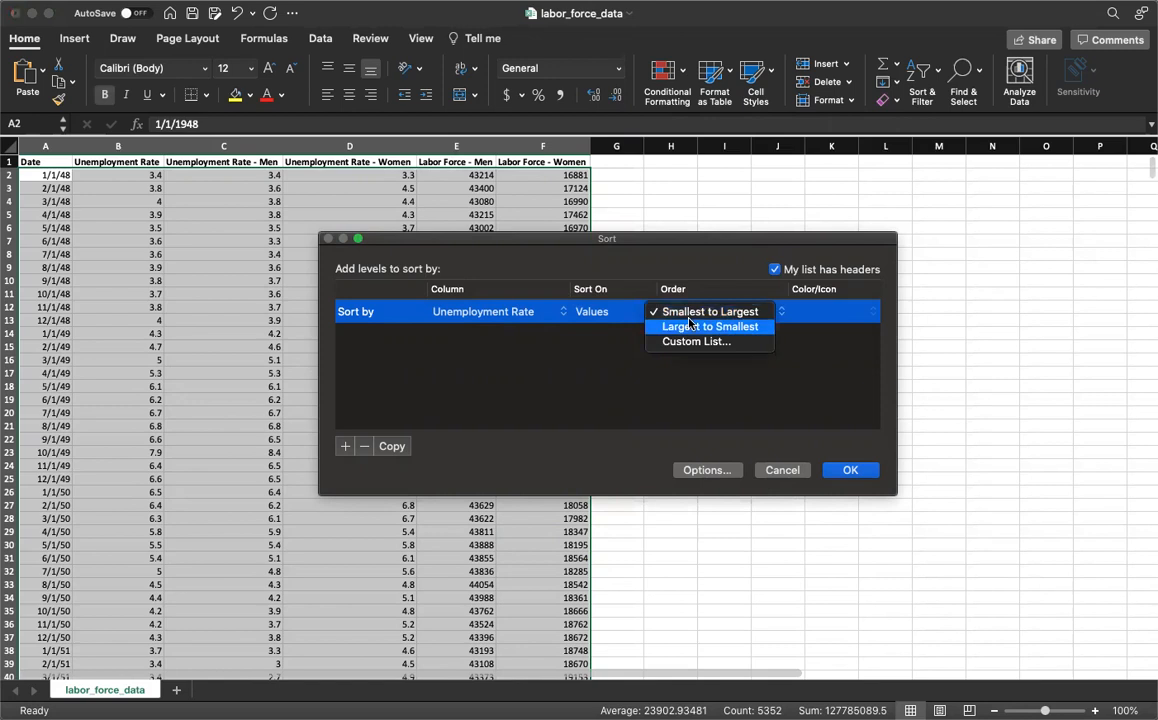
click(693, 327)
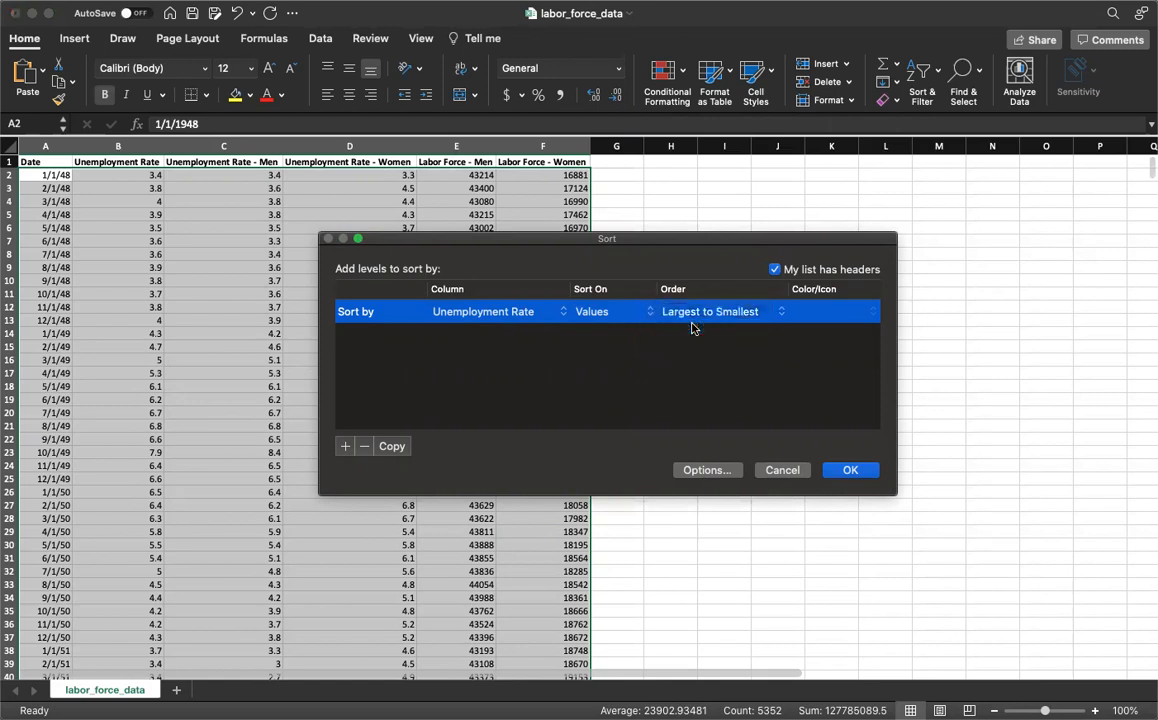
click(850, 470)
Step: Reapply the custom sort by Unemployment Rate, Largest to Smallest, to the selected table
right_click(487, 301)
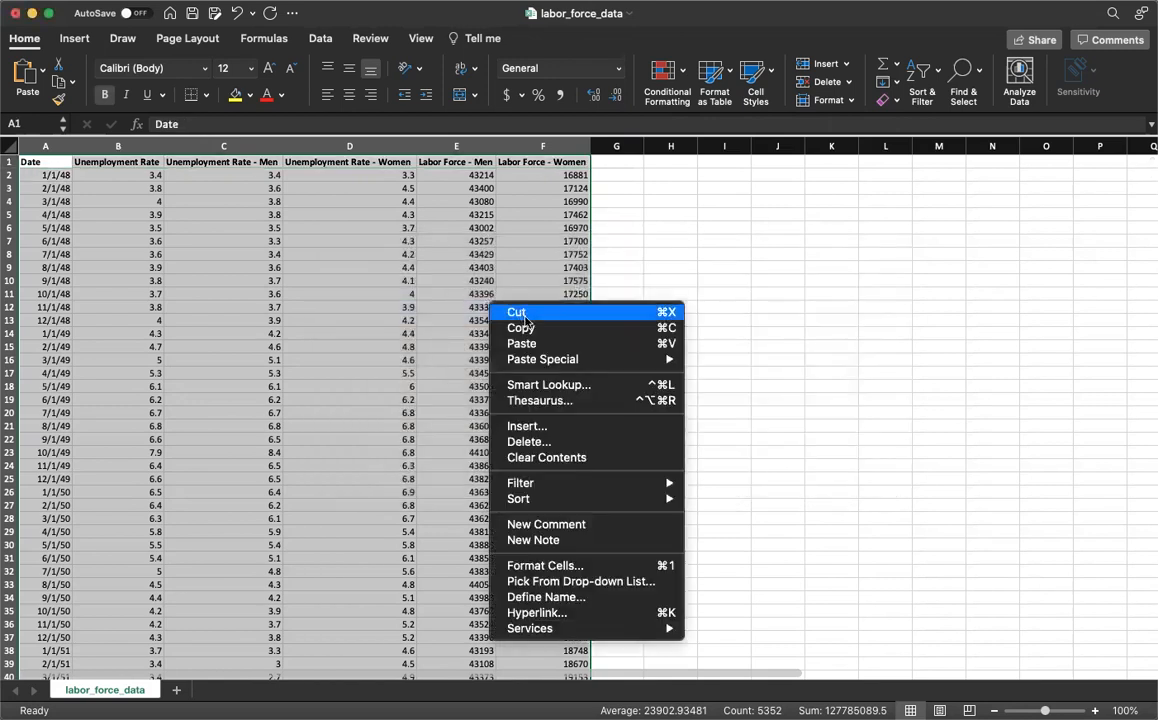
mouse_move(588, 499)
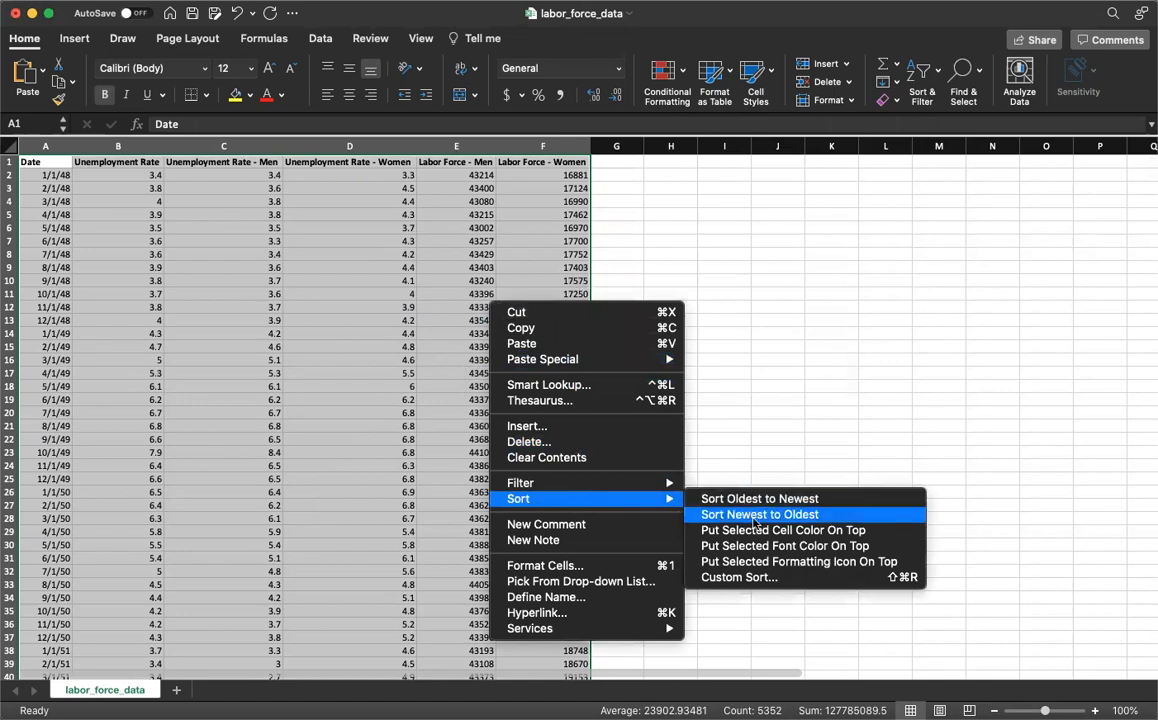
click(762, 578)
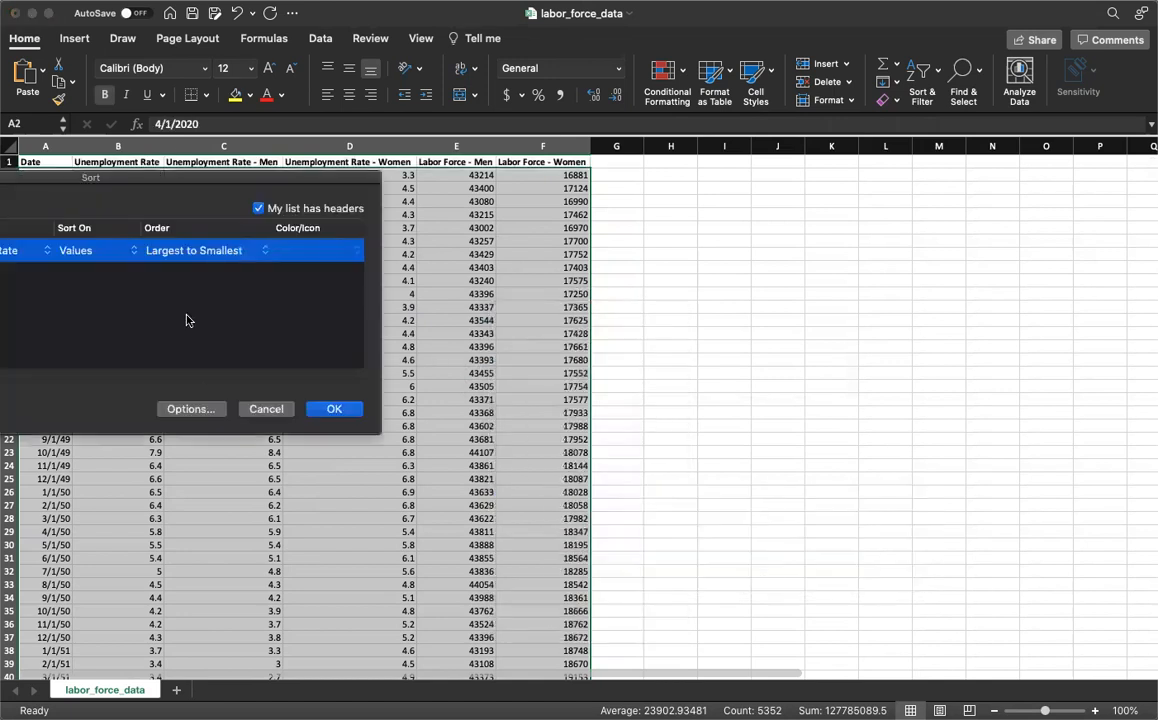
drag(128, 160, 560, 240)
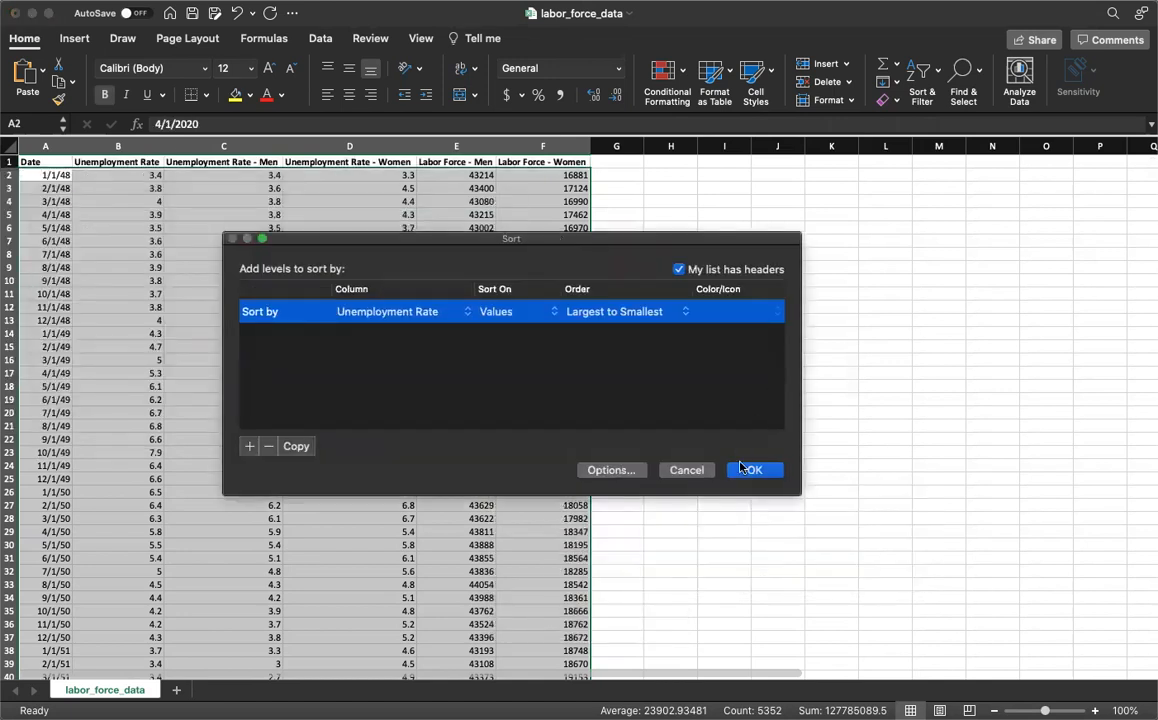
click(740, 469)
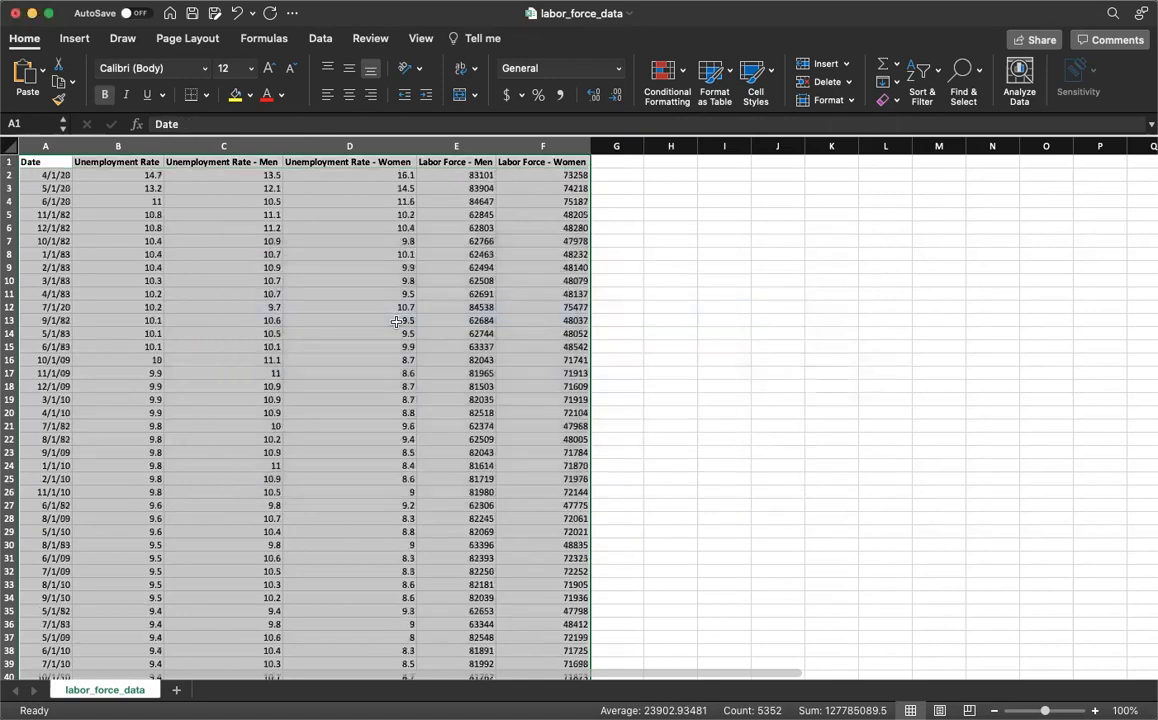
Step: Highlight the tied unemployment rates in B13:B15 and B7:B9, and compare the men's rates in C7:C9
click(193, 196)
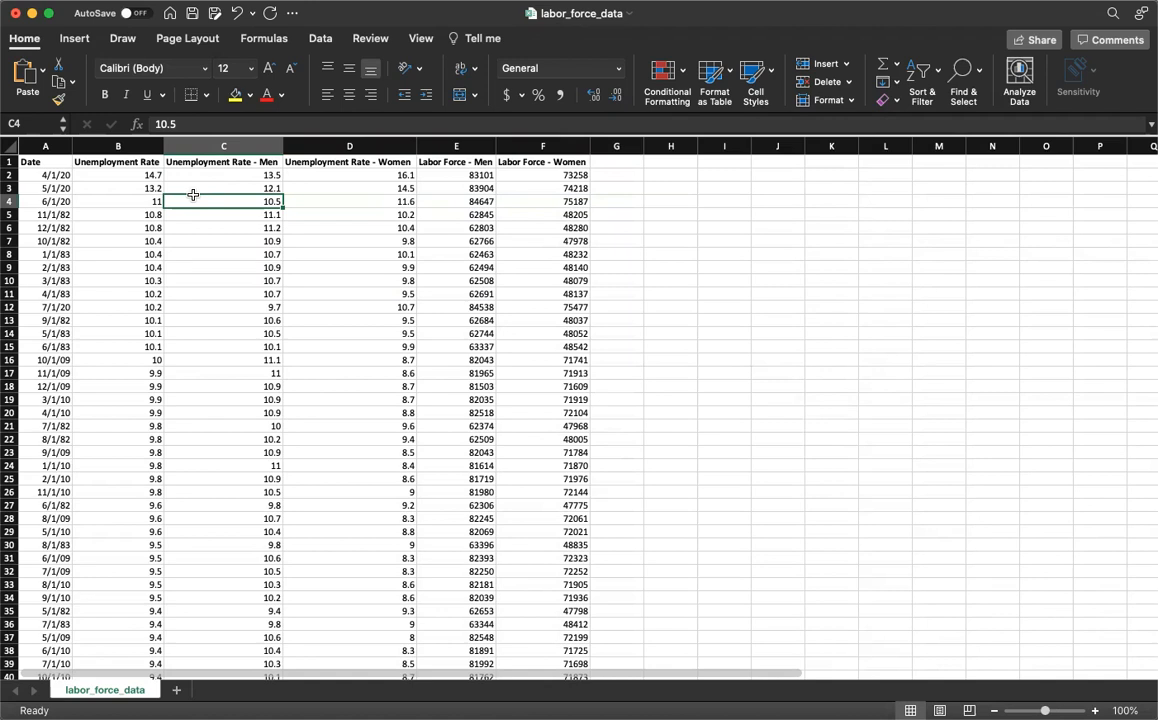
drag(150, 320, 150, 346)
drag(146, 242, 146, 268)
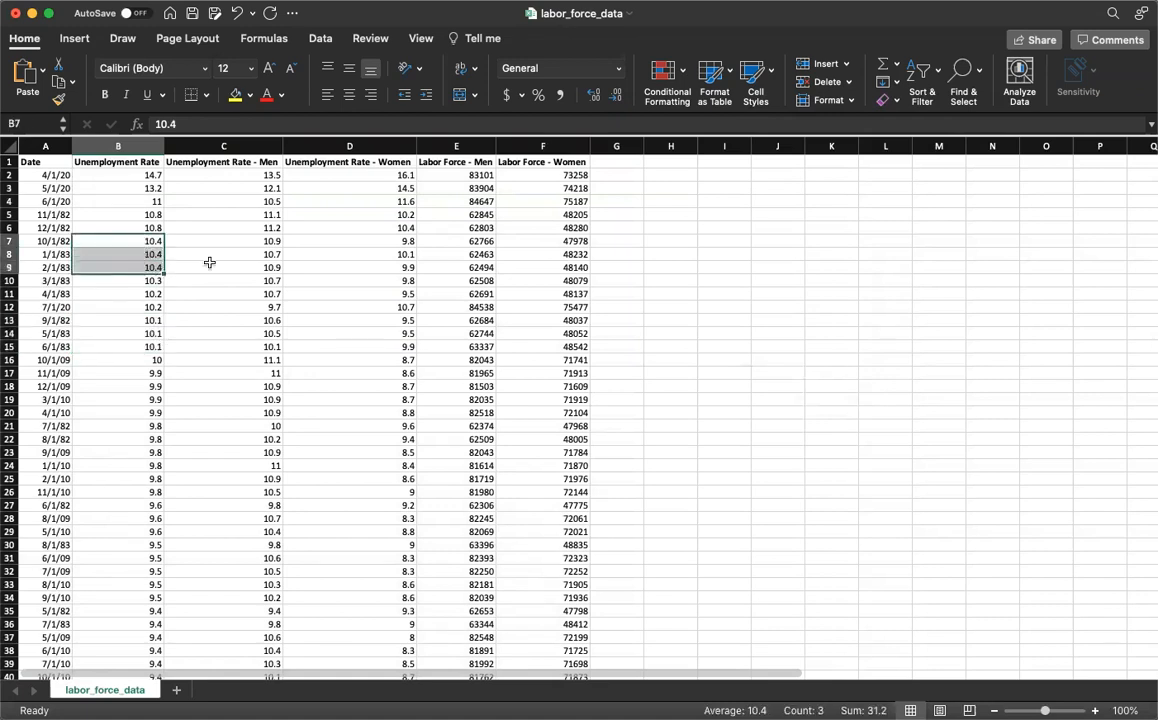
drag(274, 242, 271, 268)
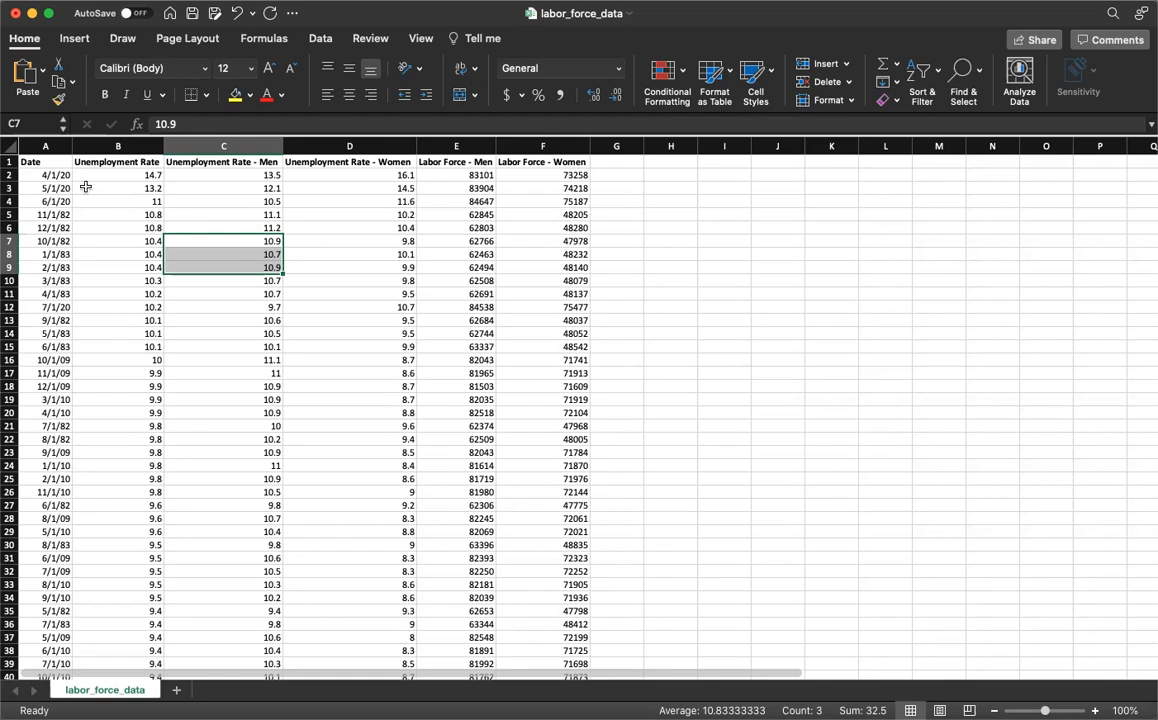
Step: Select the whole table A1:F892 and open the custom sort settings for it, with the dialog fully in view
click(47, 161)
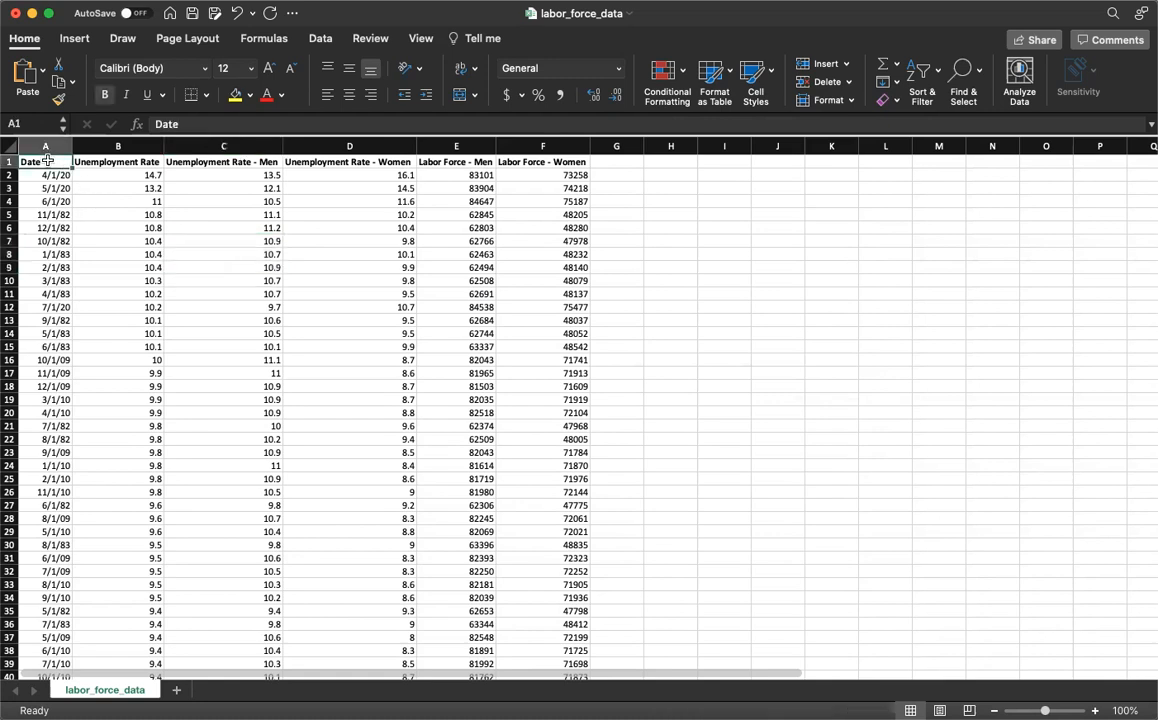
key(shift+Right)
key(shift+Right)
key(shift+Right)
key(shift+Right)
key(shift+Right)
key(super+shift+Down)
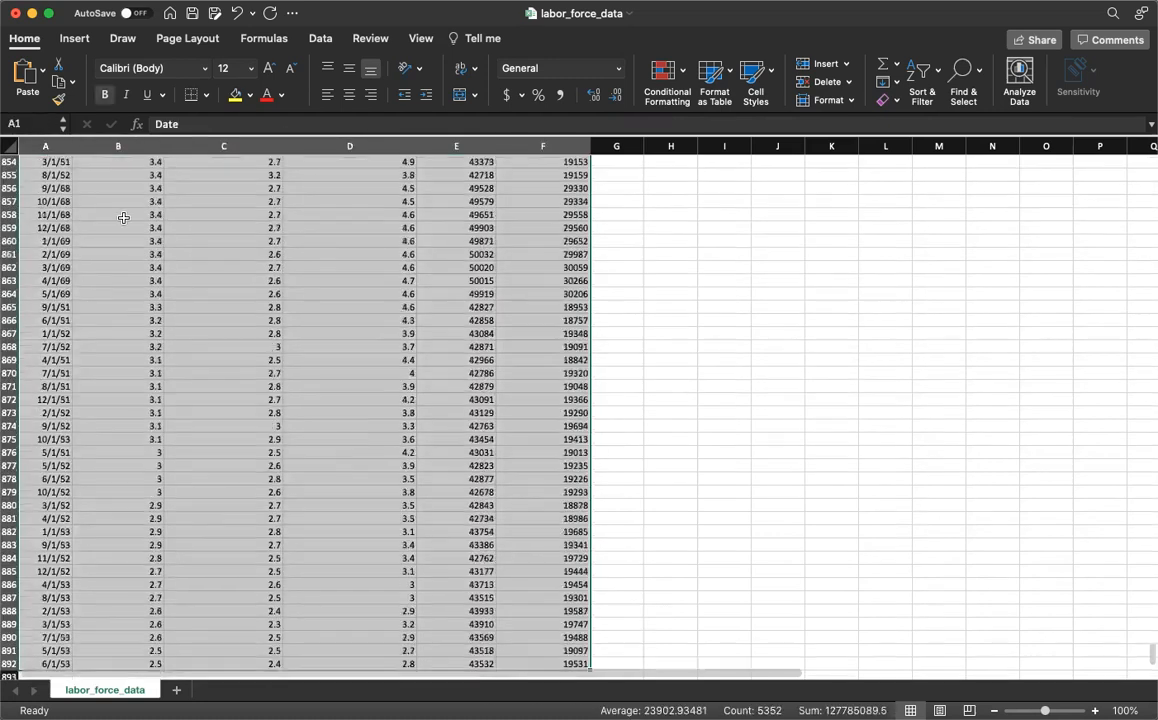
scroll(152, 248, up, 20)
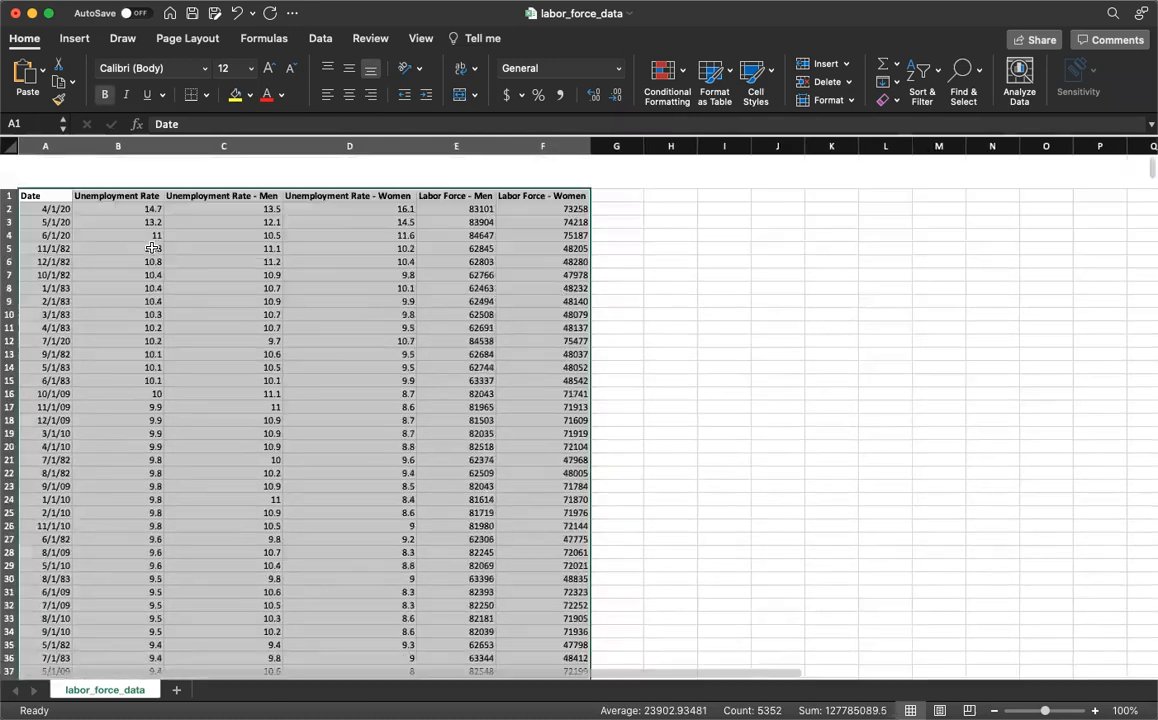
right_click(259, 260)
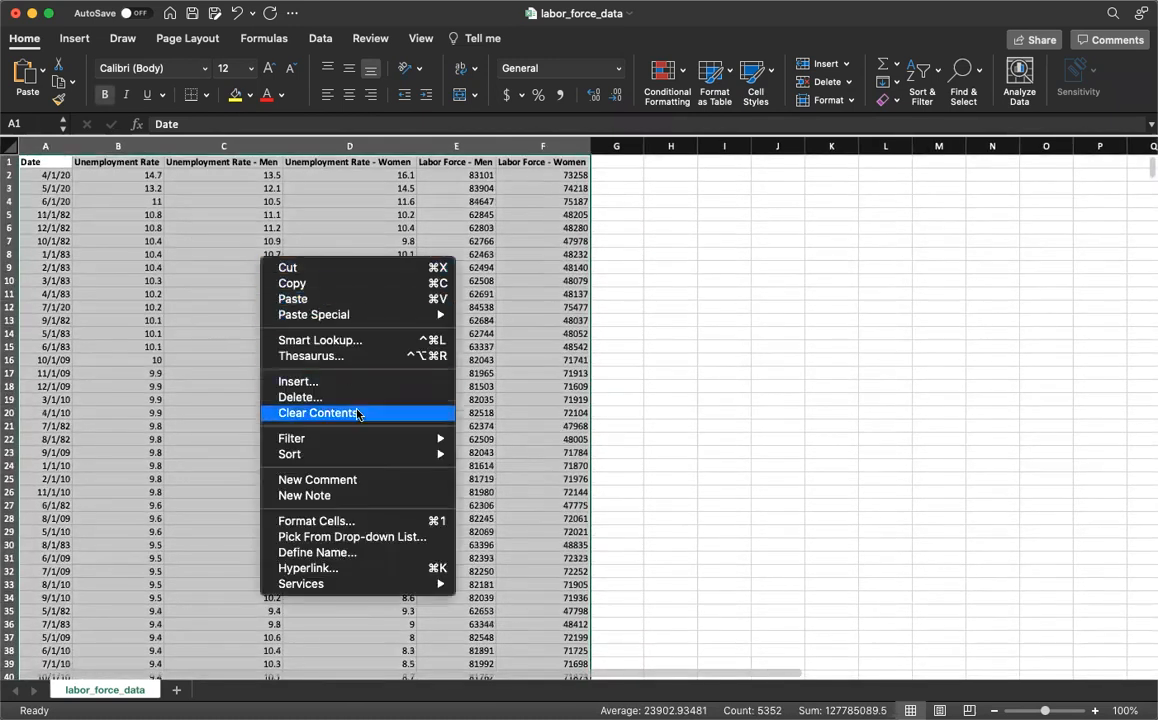
mouse_move(362, 463)
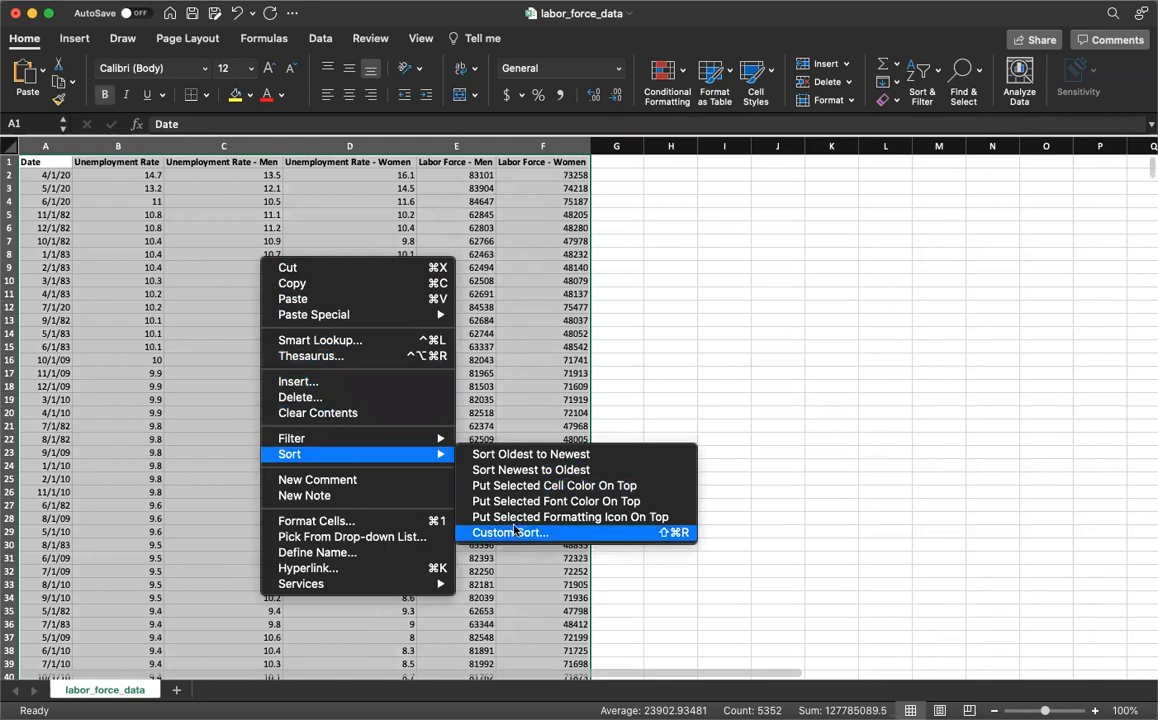
click(514, 530)
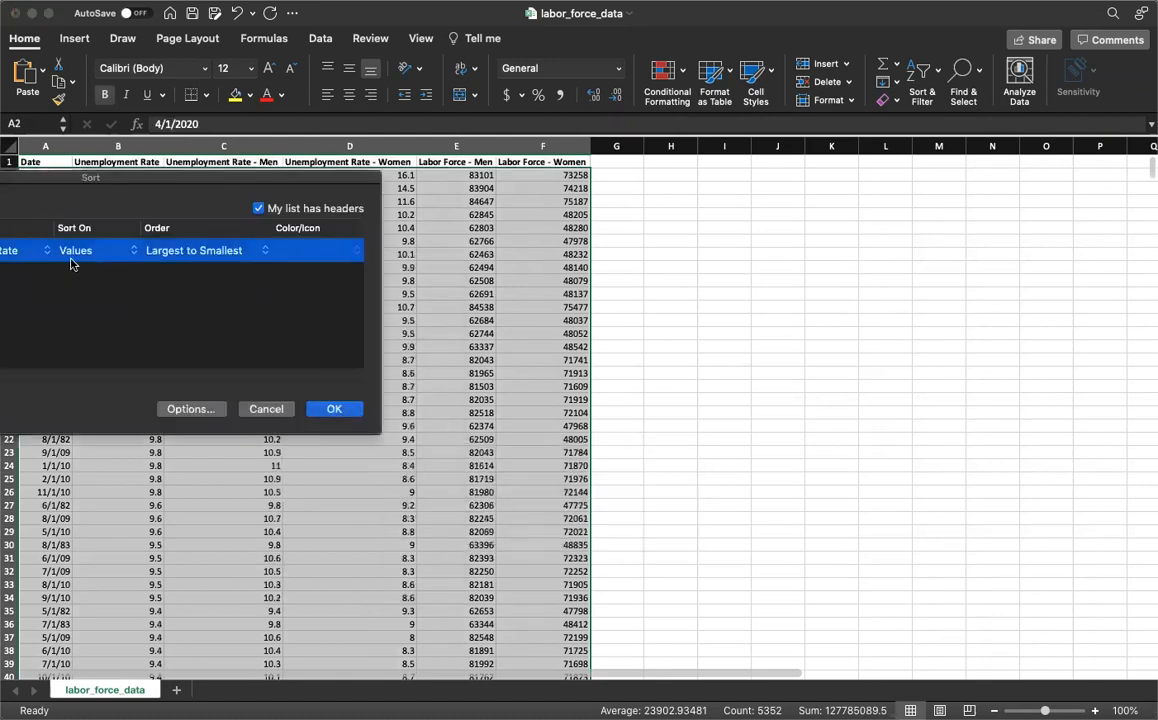
drag(64, 184, 580, 233)
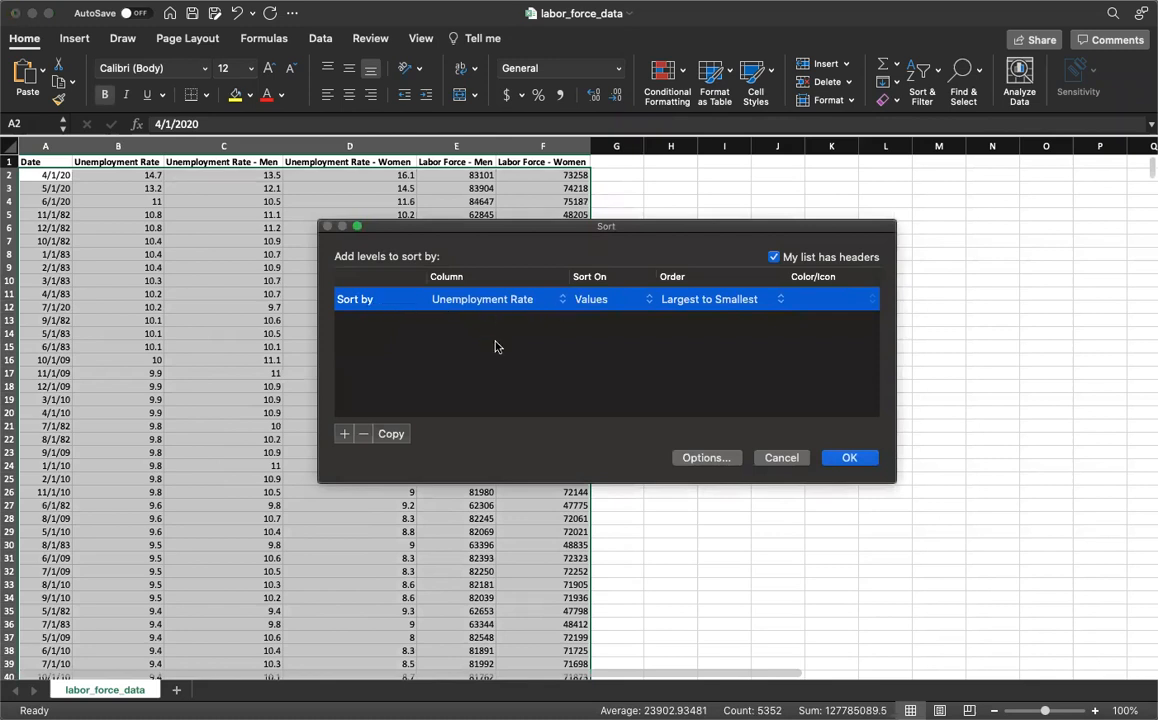
Step: Add a second sort level on Unemployment Rate - Men values, ordered Largest to Smallest, and apply the two-level sort
click(344, 440)
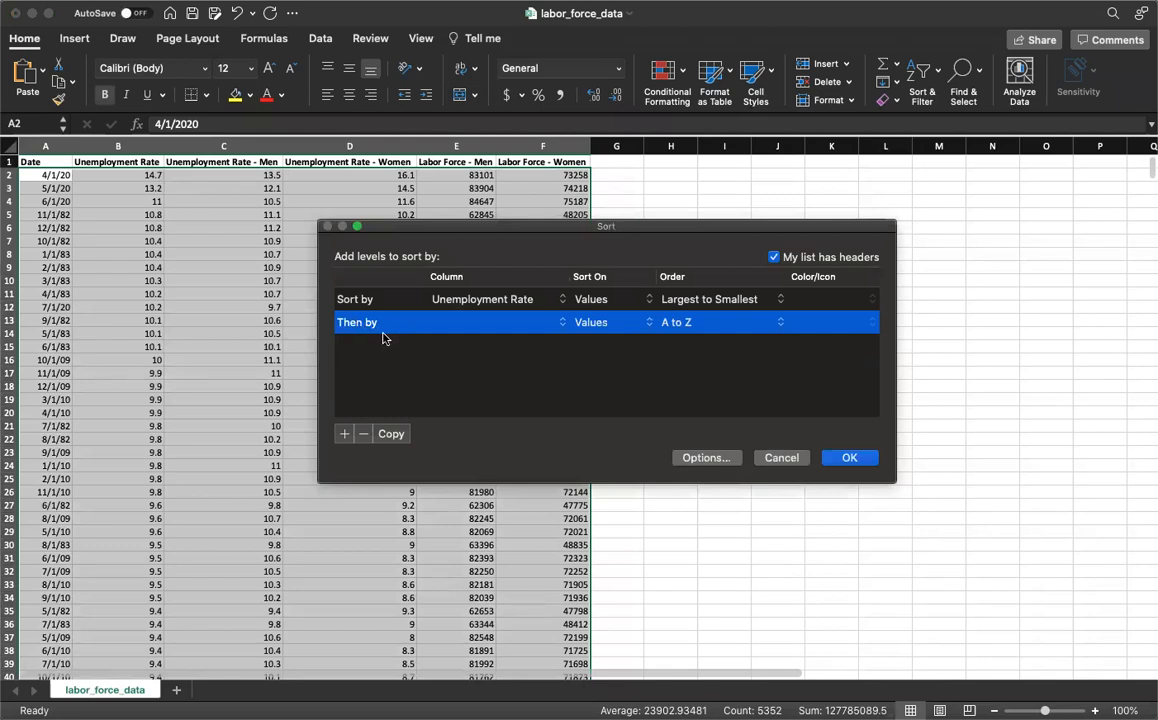
click(437, 326)
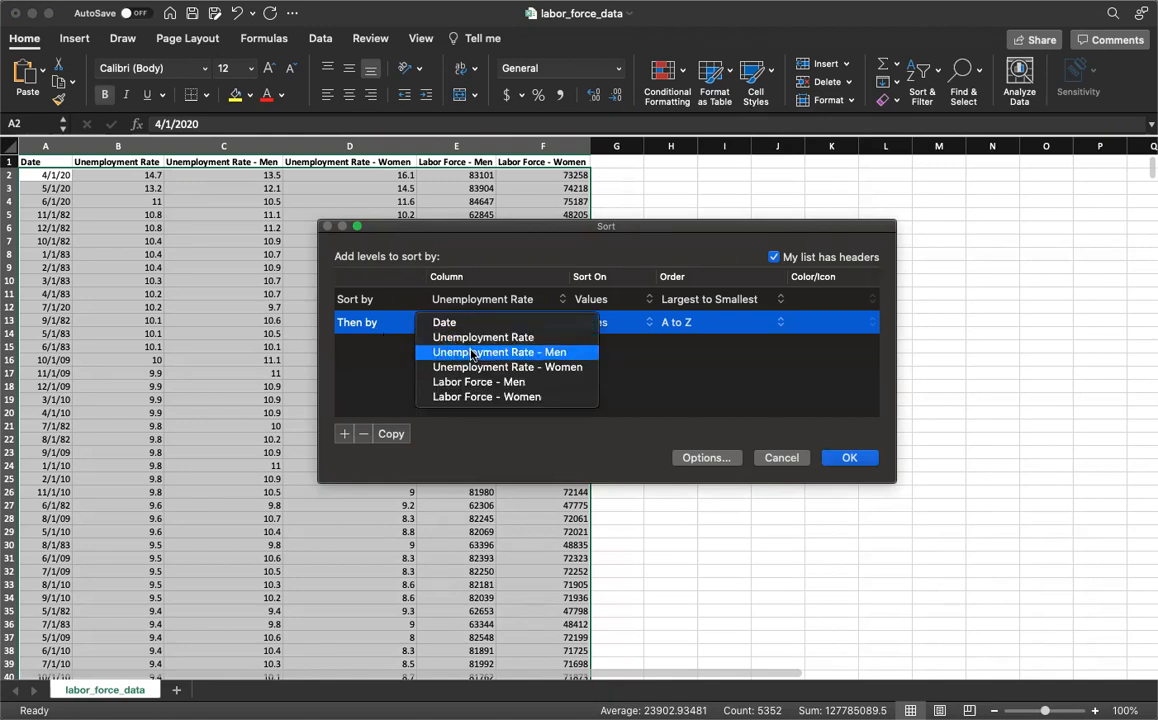
click(473, 353)
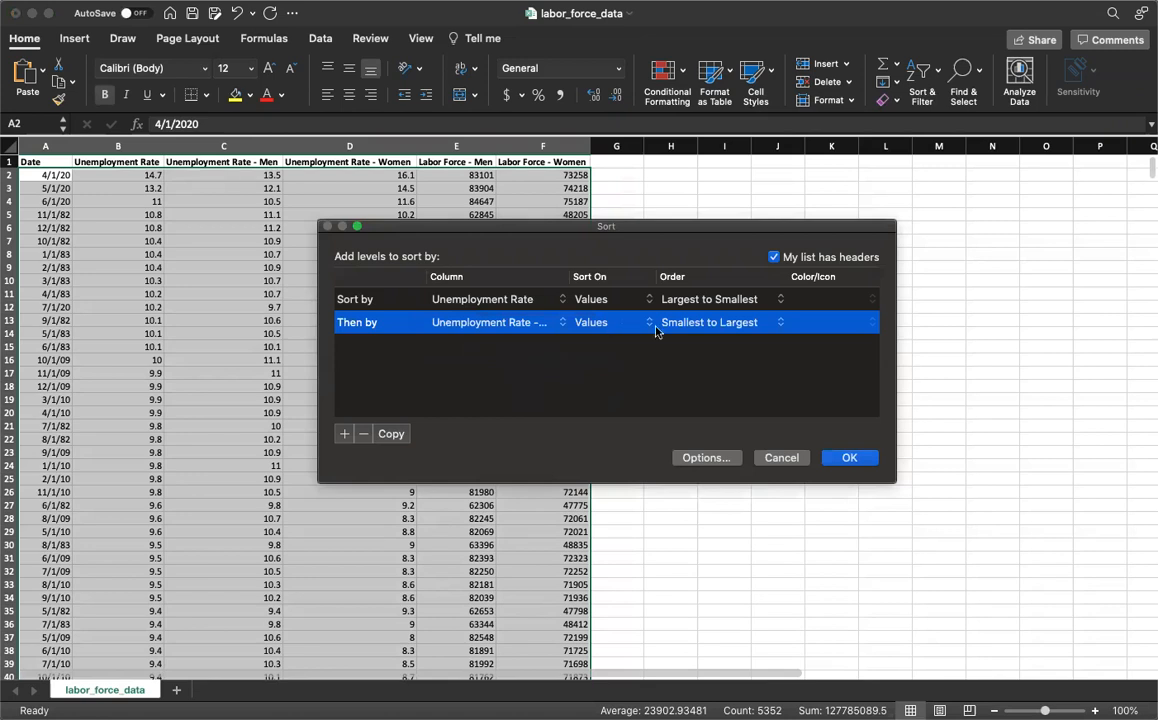
click(725, 324)
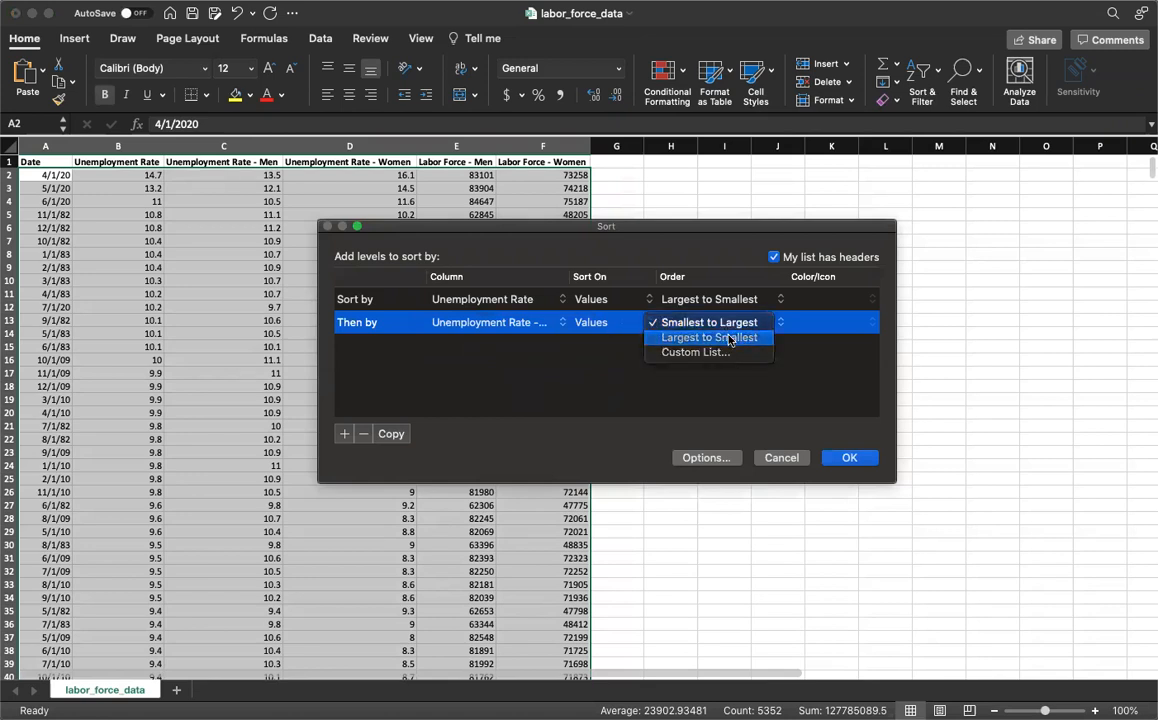
click(703, 337)
click(850, 458)
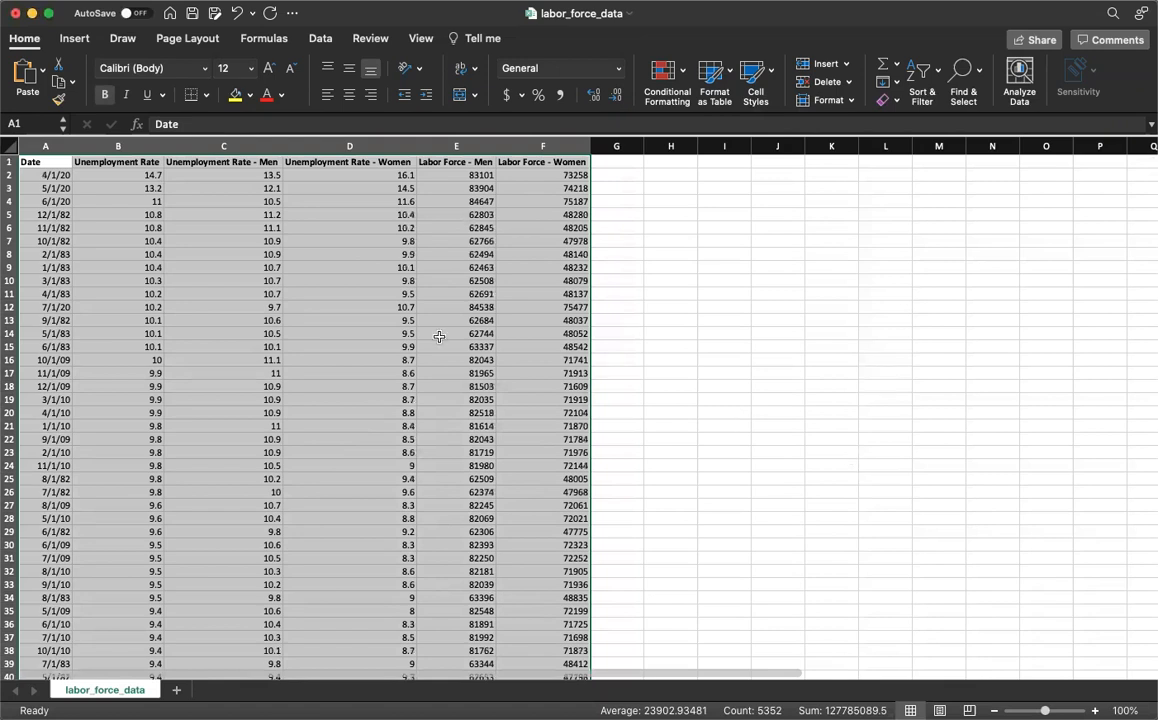
Step: Highlight B7:C9 and B13:C15 to check how the men's rates are ordered within tied overall unemployment rates
click(140, 241)
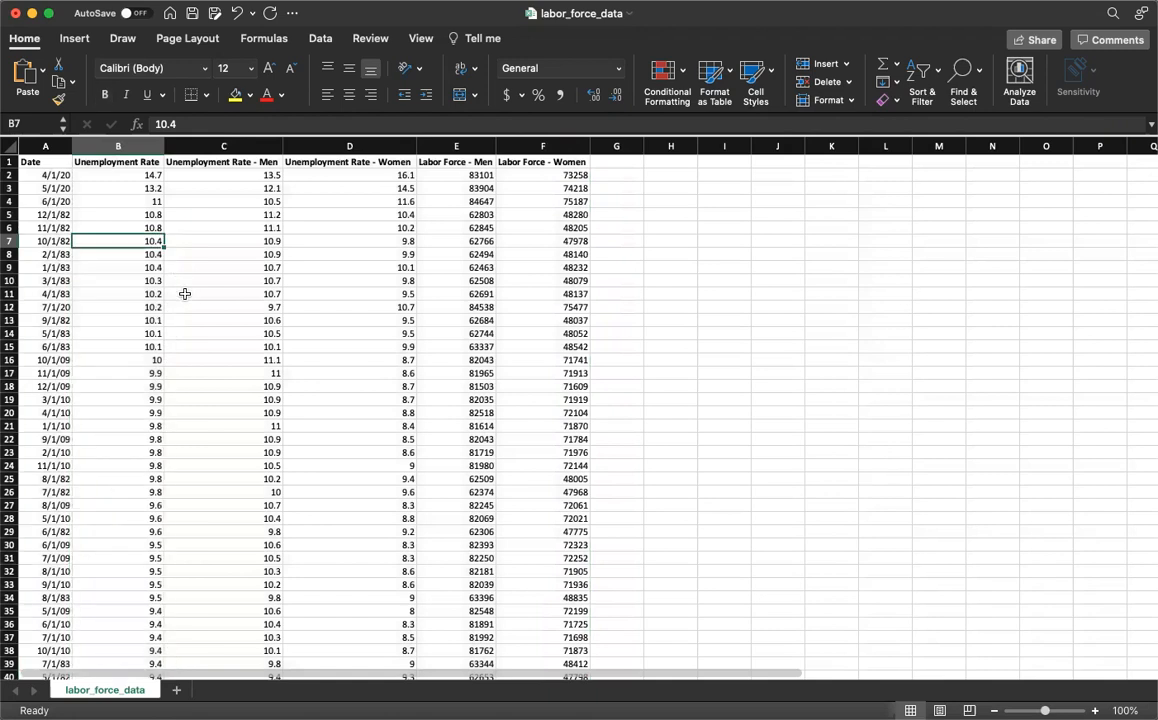
key(shift+Down)
key(shift+Down)
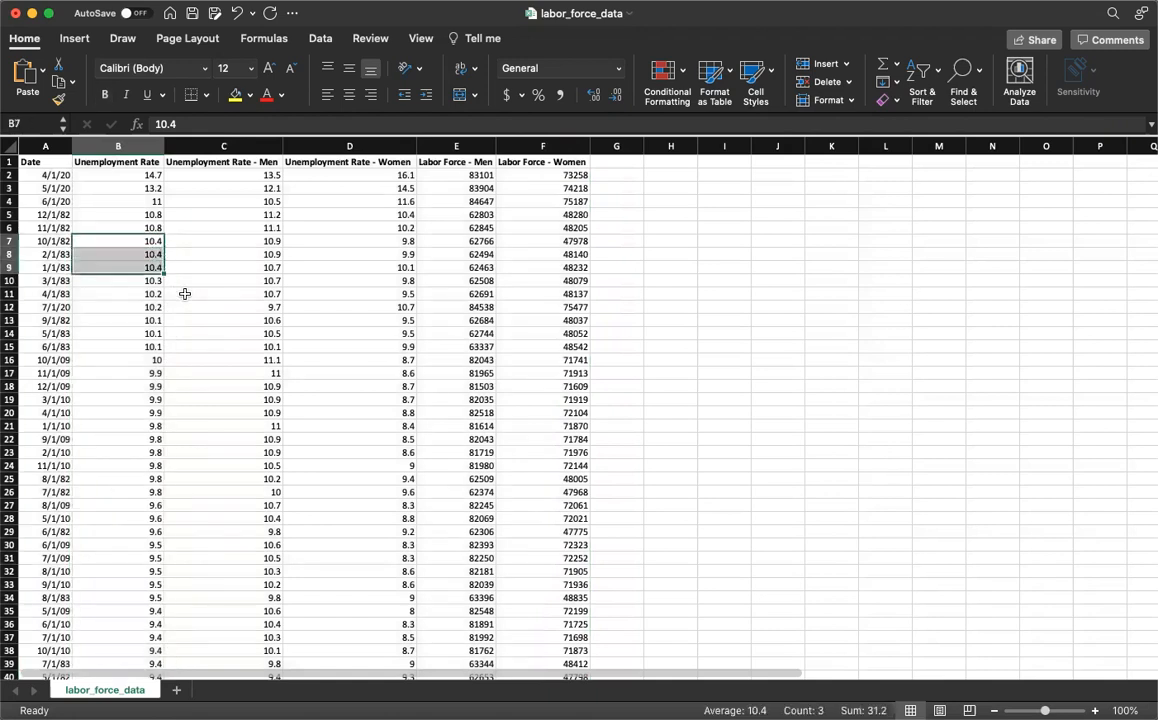
key(shift+Right)
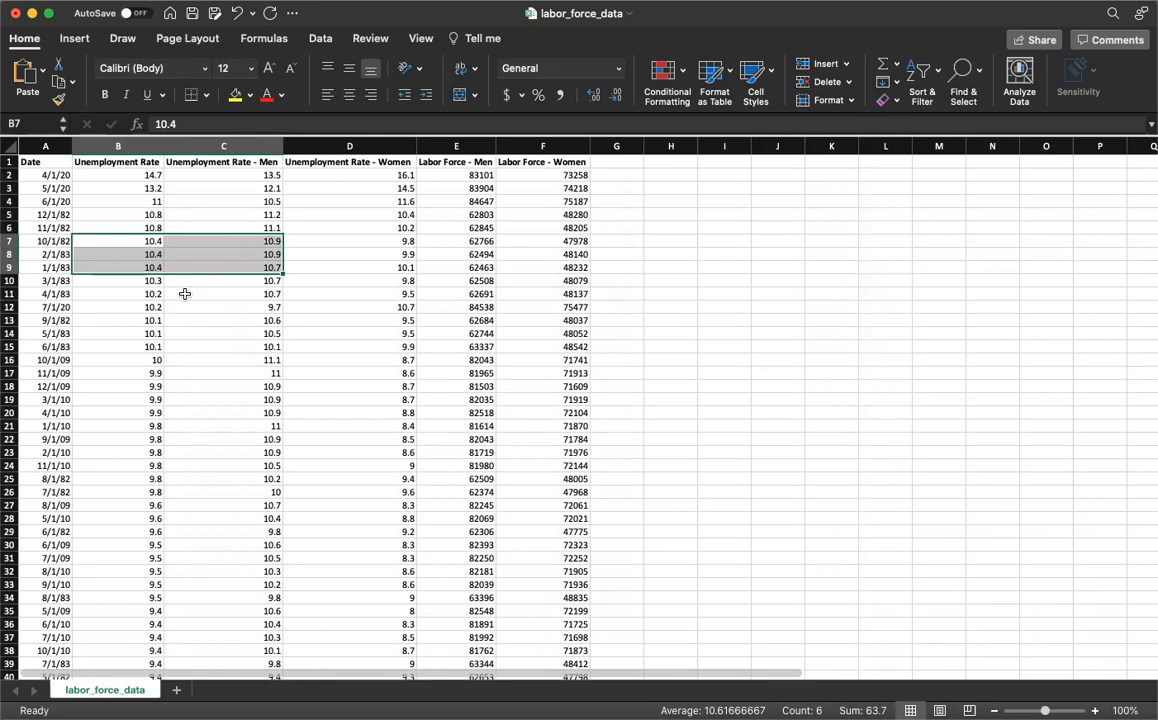
click(146, 320)
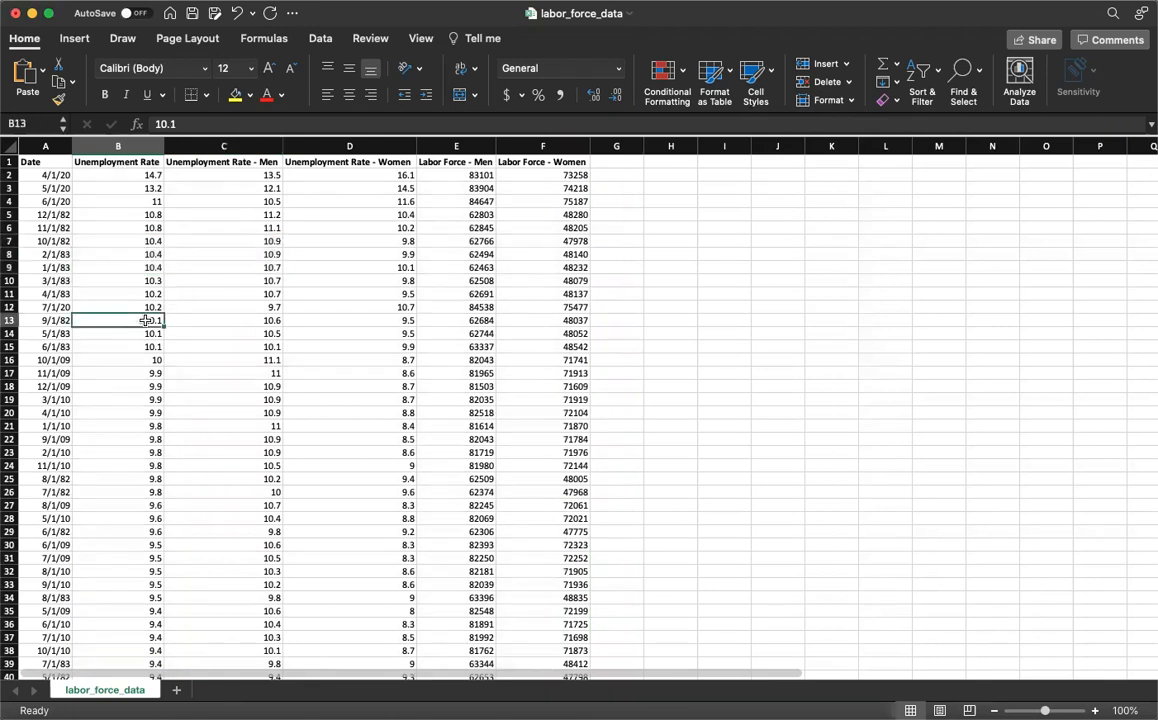
key(shift+Down)
key(shift+Down)
key(shift+Right)
key(shift+Right)
key(shift+Left)
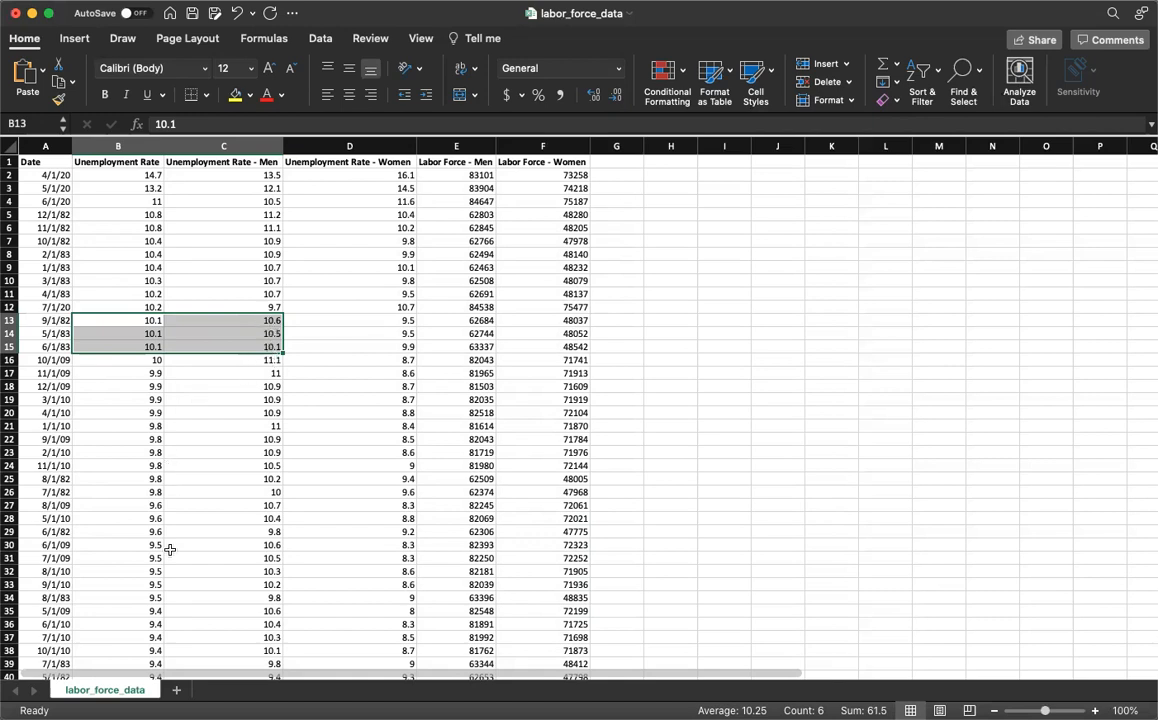
Step: Examine the tied rates in B17:C20, and highlight the equal men's rates in C18:C20
scroll(170, 549, down, 2)
click(153, 320)
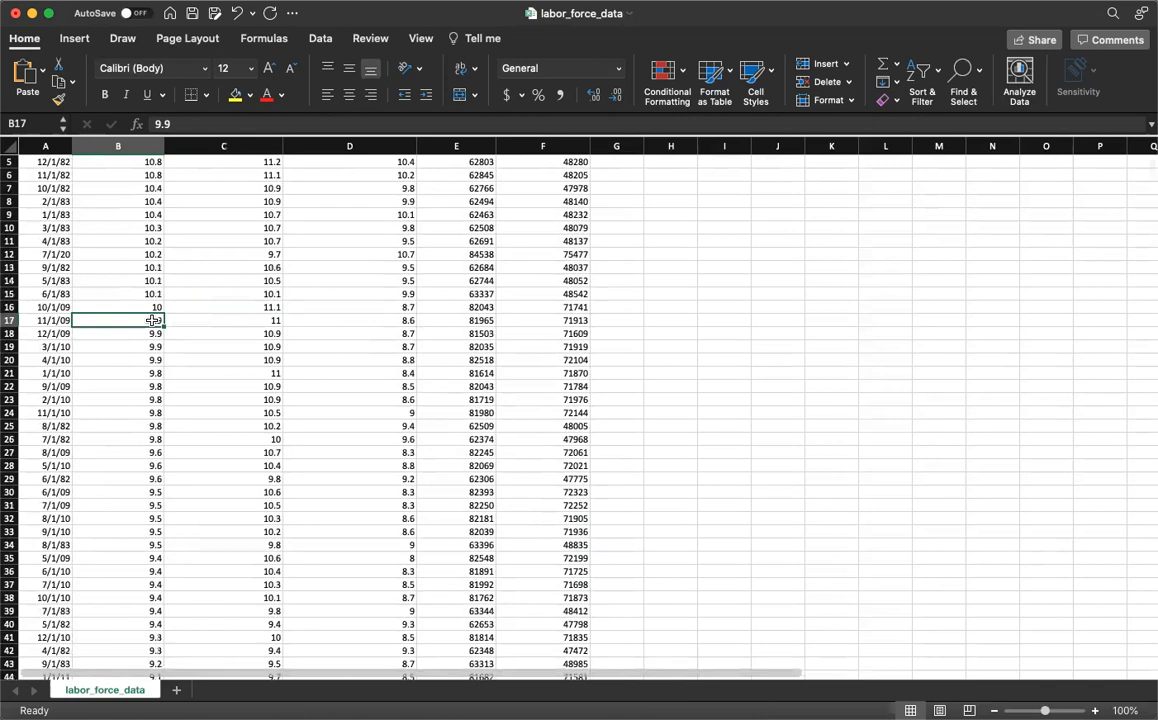
key(shift+Down)
key(shift+Down)
key(shift+Down)
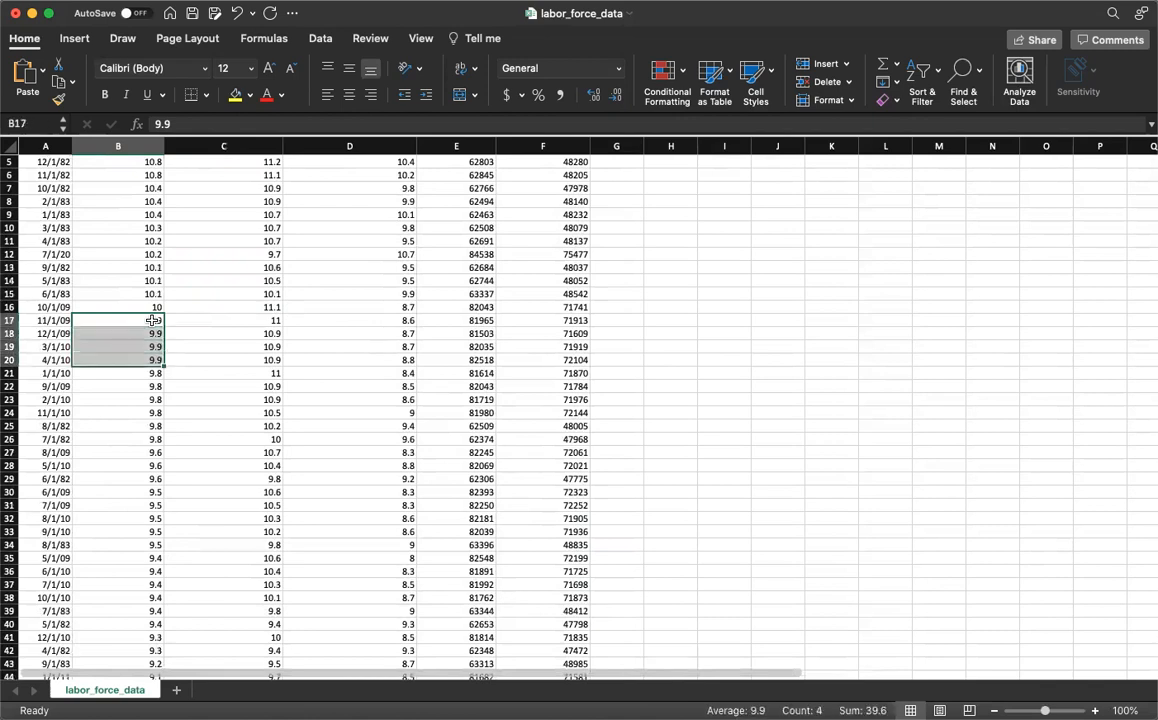
key(shift+Right)
key(shift+Right)
key(shift+Left)
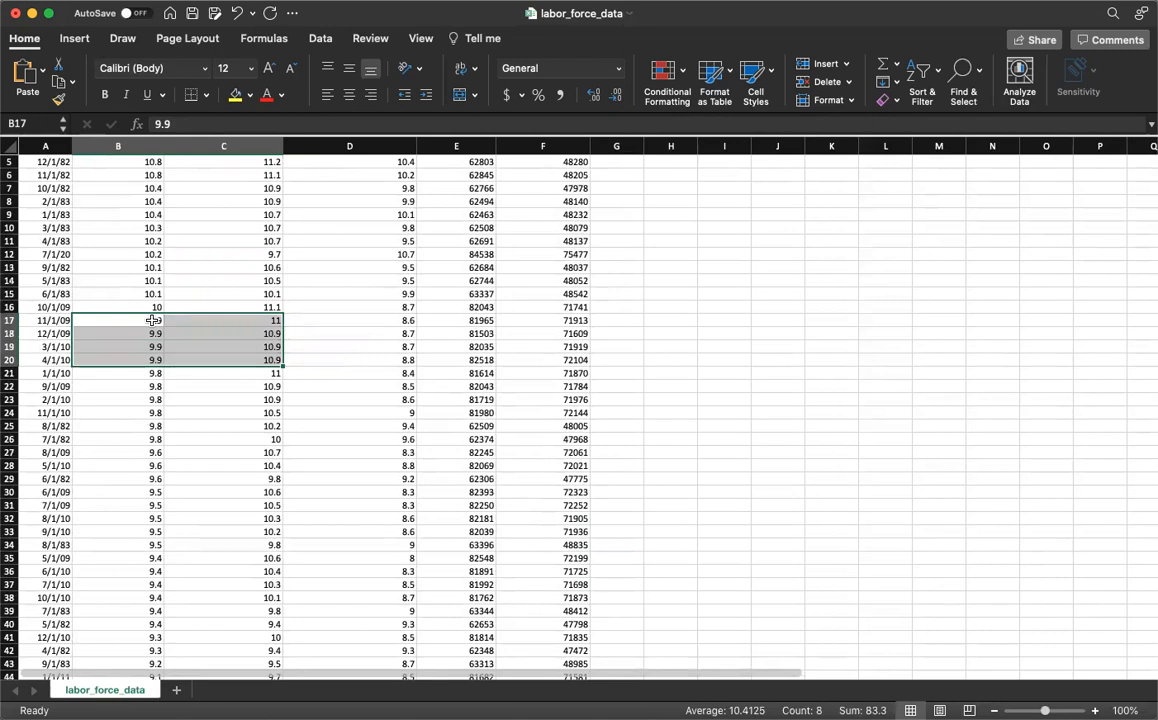
click(265, 335)
drag(265, 335, 242, 362)
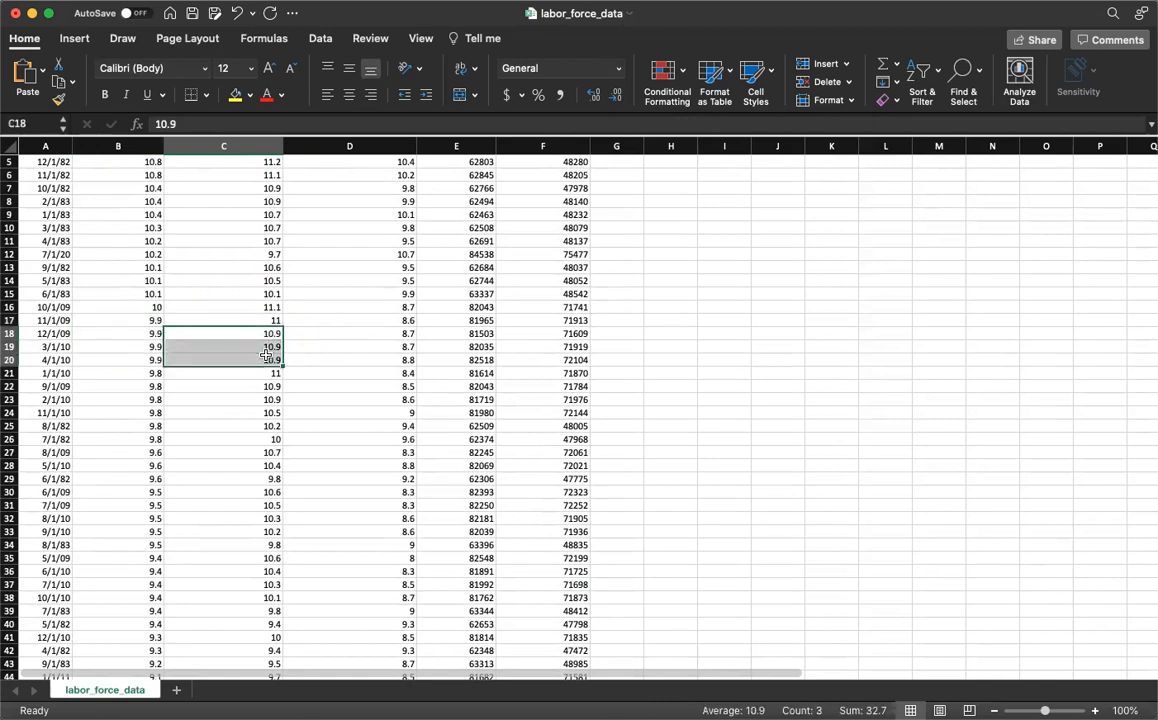